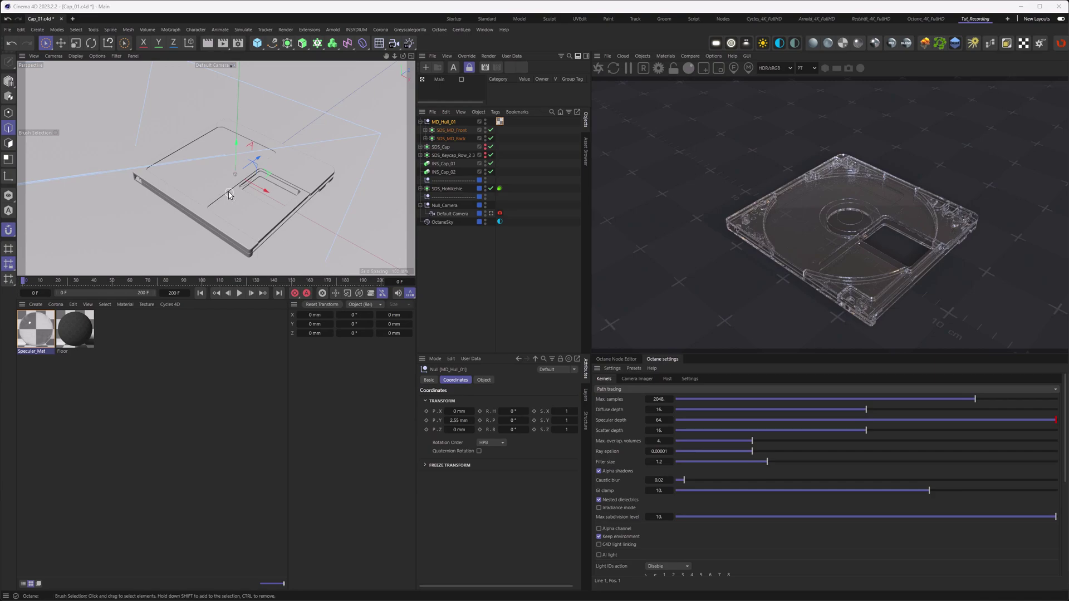
Orbit the viewport around the minidisc hull.
mouse_move(212, 179)
alt+mouse_down()
mouse_move(234, 176)
mouse_move(221, 196)
alt+mouse_up()
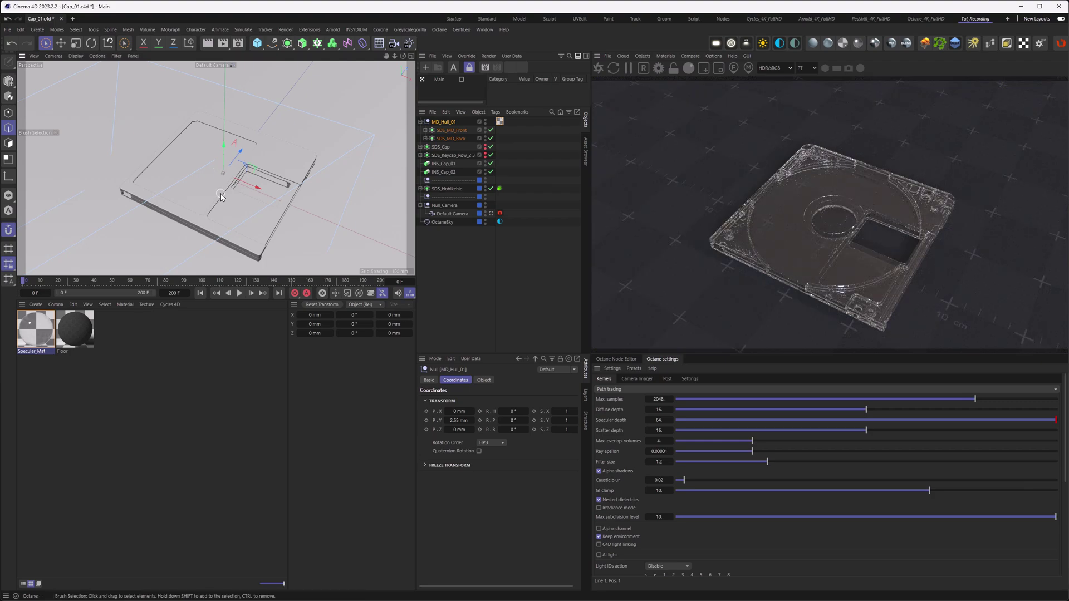
mouse_move(220, 196)
alt+mouse_down()
mouse_move(225, 184)
mouse_move(275, 192)
mouse_move(212, 217)
mouse_move(210, 208)
mouse_move(221, 216)
alt+mouse_up()
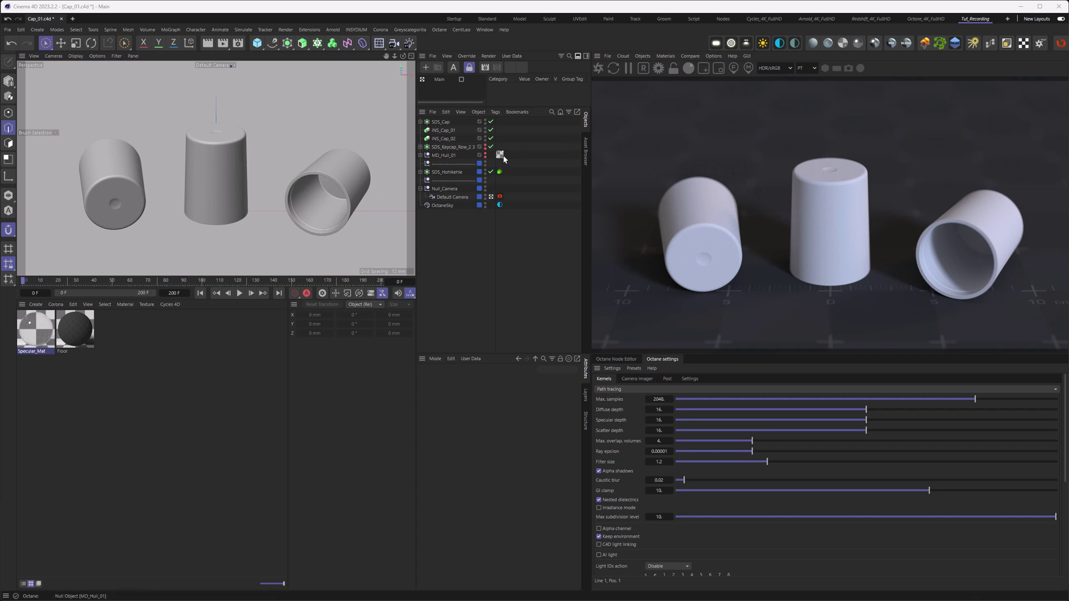
Replace Specular_Mat with a new Octane Specular Material named Transparent_Plastic.
click(44, 335)
key(Delete)
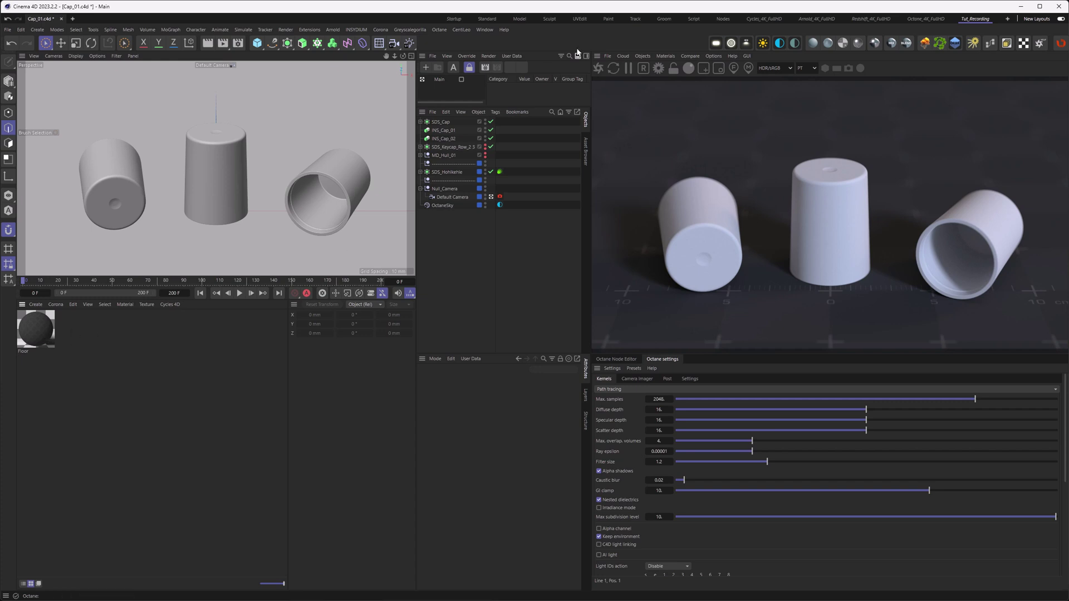
click(660, 57)
mouse_move(670, 99)
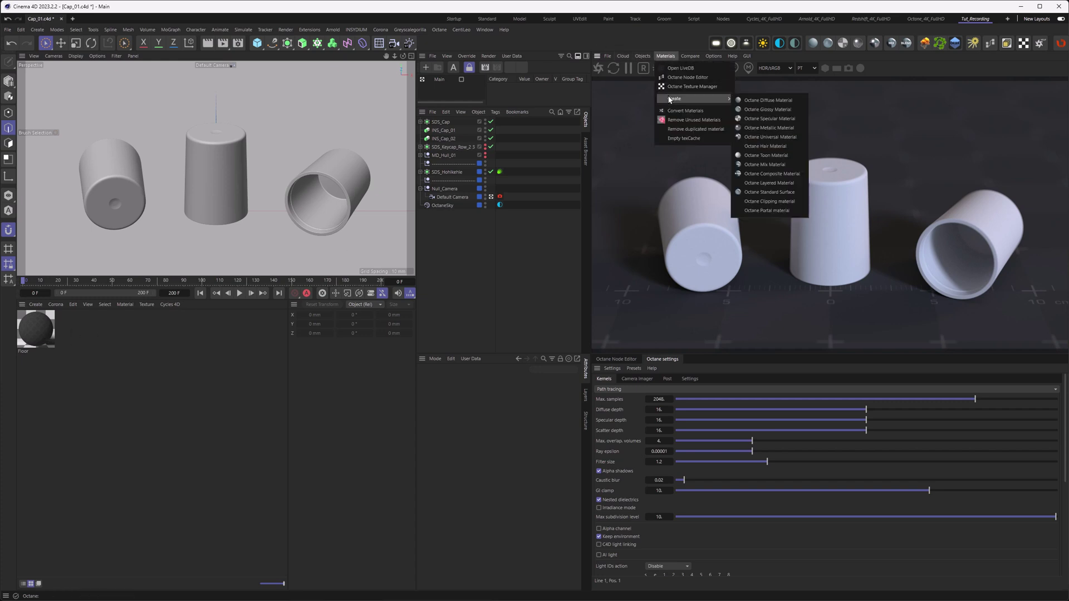
click(753, 118)
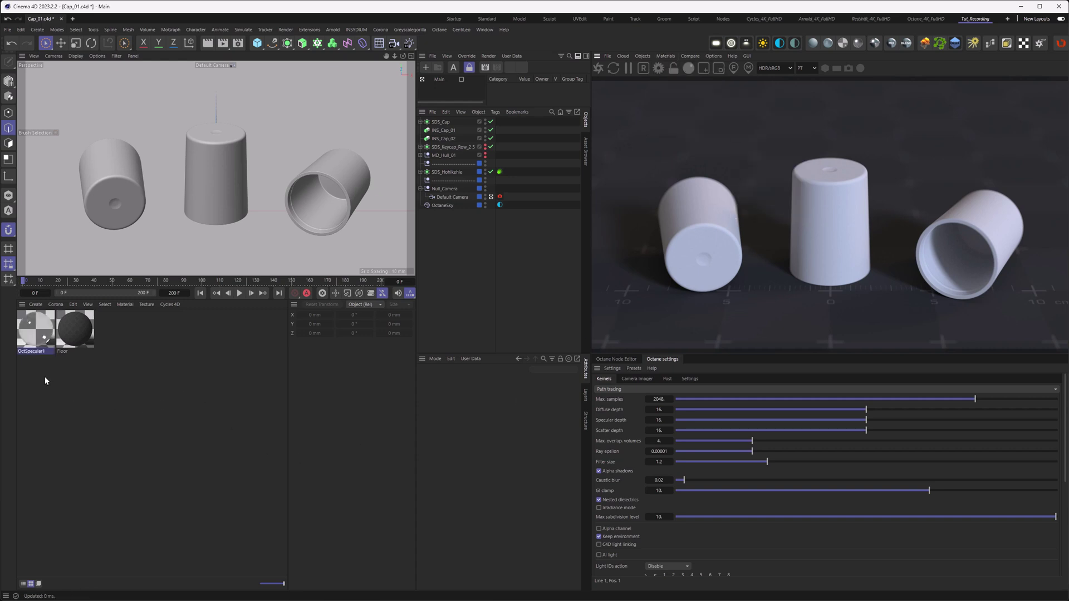
double_click(33, 351)
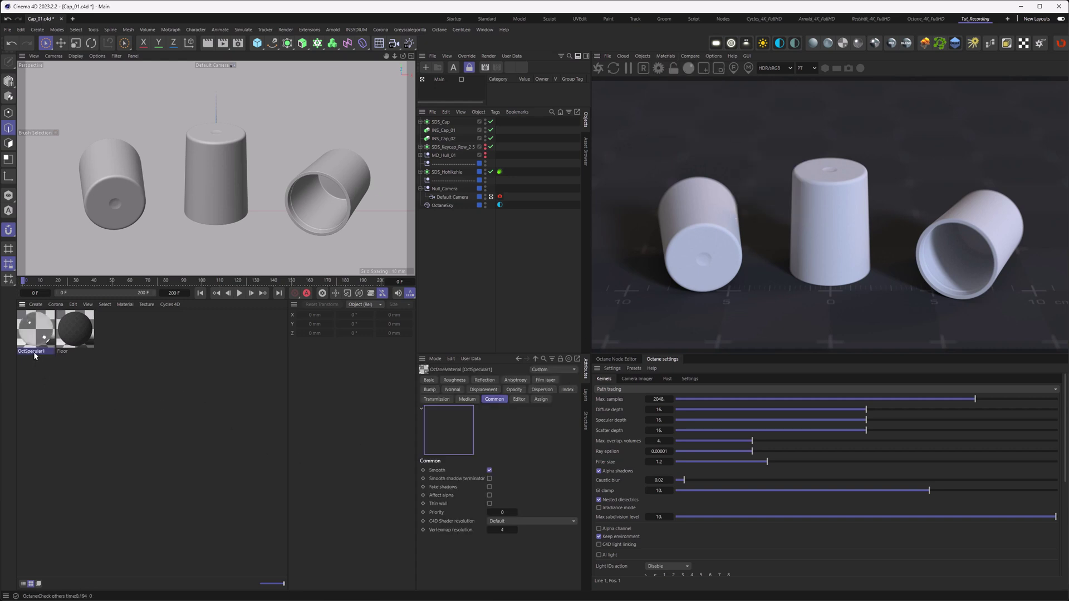
text(Transpare)
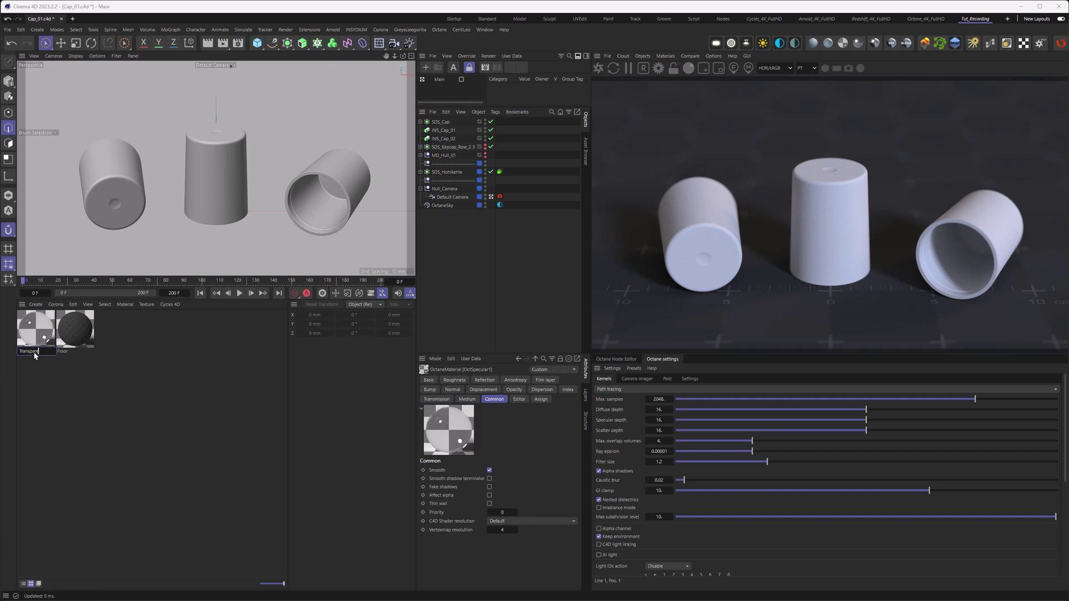
text(nt_Plastic)
key(Return)
Apply Transparent_Plastic to the Cap object and set its refraction index to 1.5.
click(422, 122)
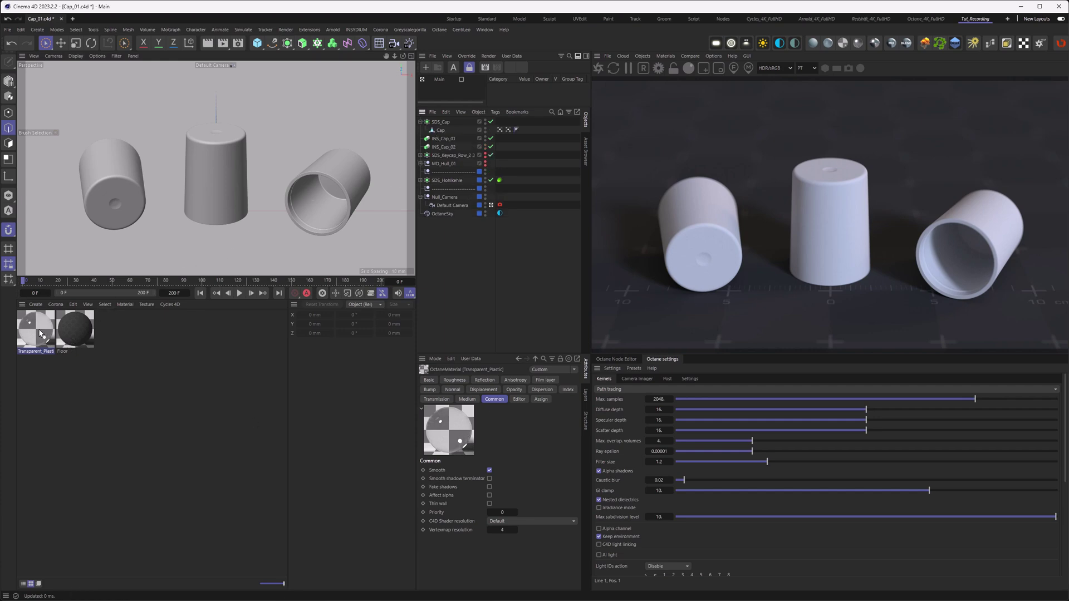
drag(42, 332, 443, 127)
click(421, 122)
click(40, 335)
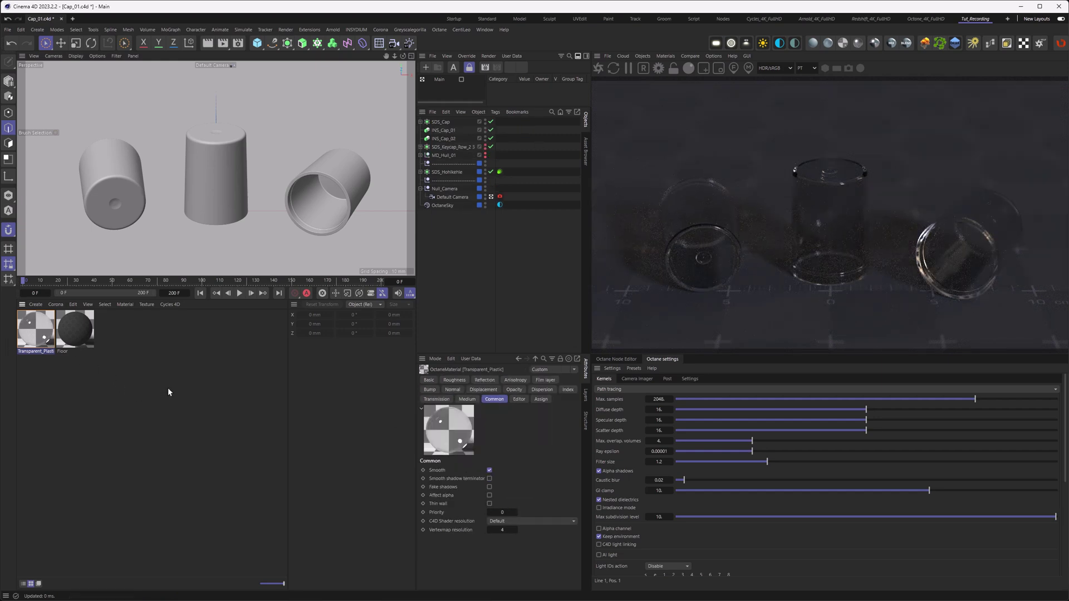
click(566, 390)
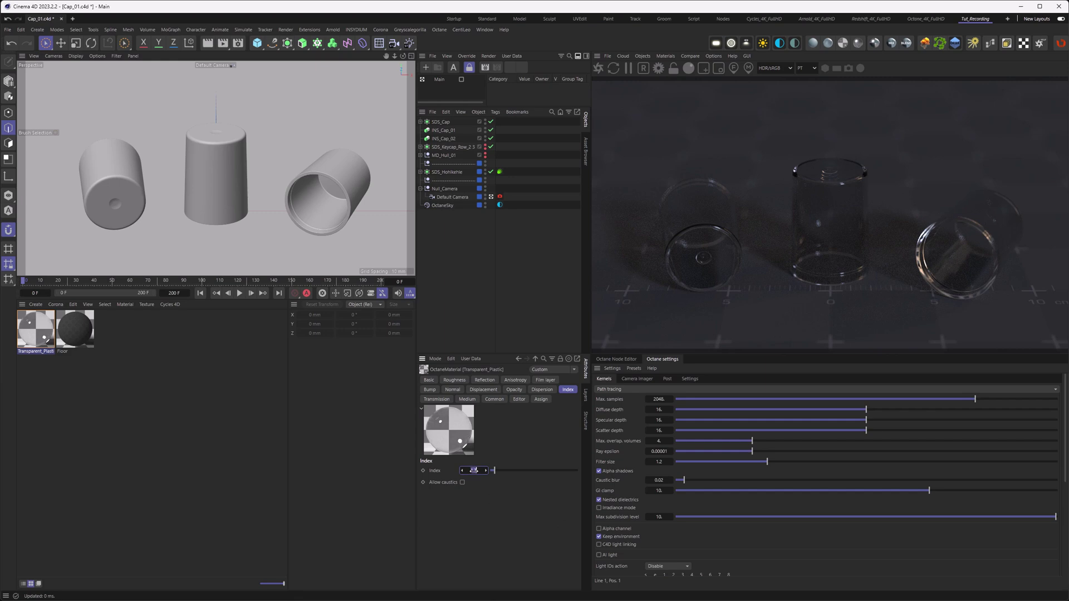
drag(475, 471, 478, 471)
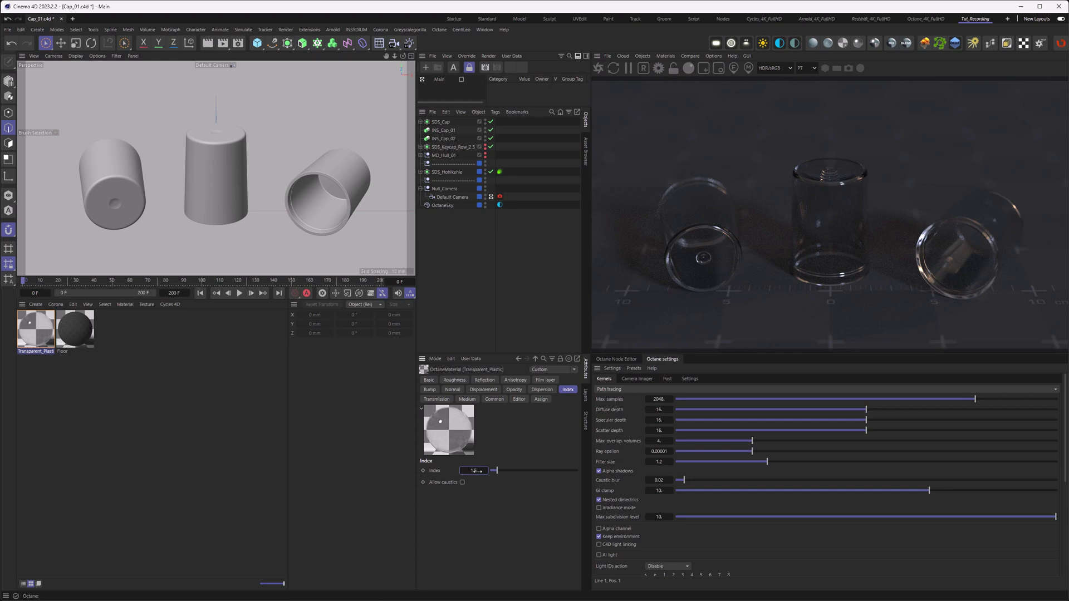
Set Transparent_Plastic's transmission colour to white, with R, G and B at 1.
click(437, 399)
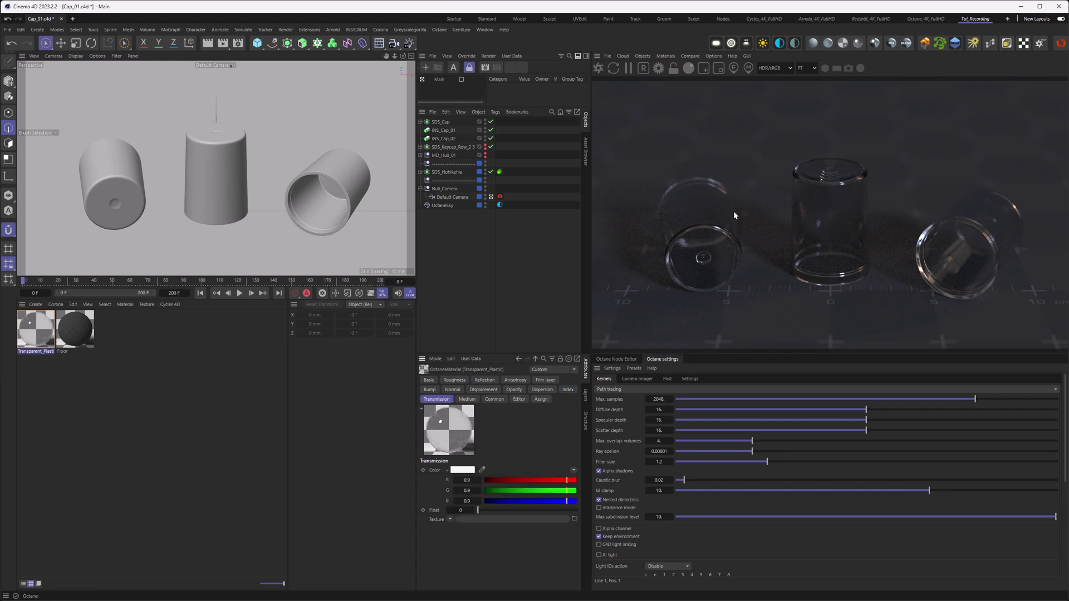
click(466, 480)
text(1)
key(Tab)
text(1)
key(Tab)
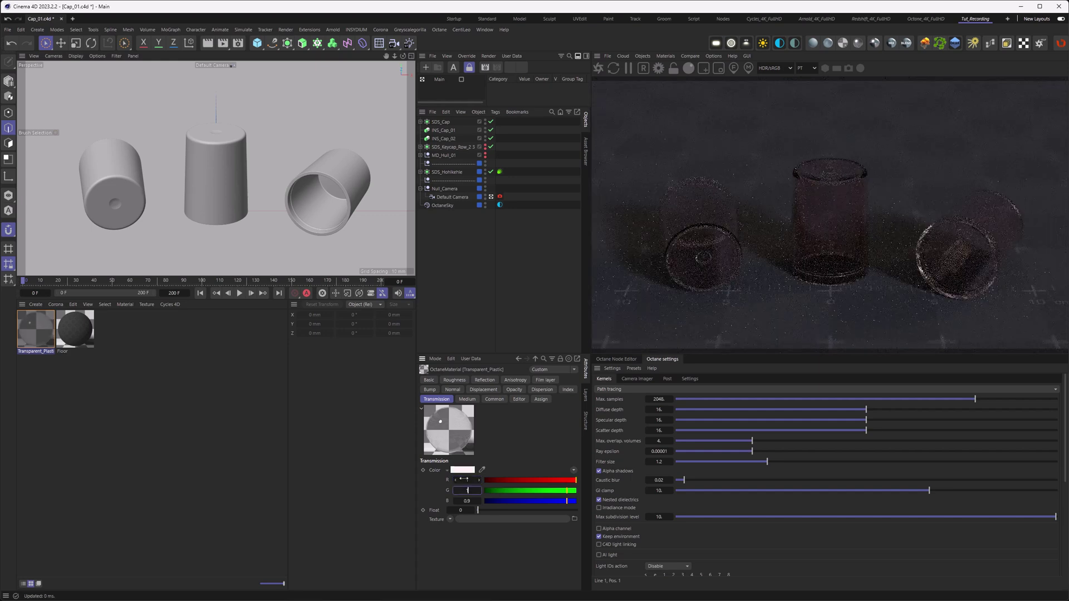
text(1)
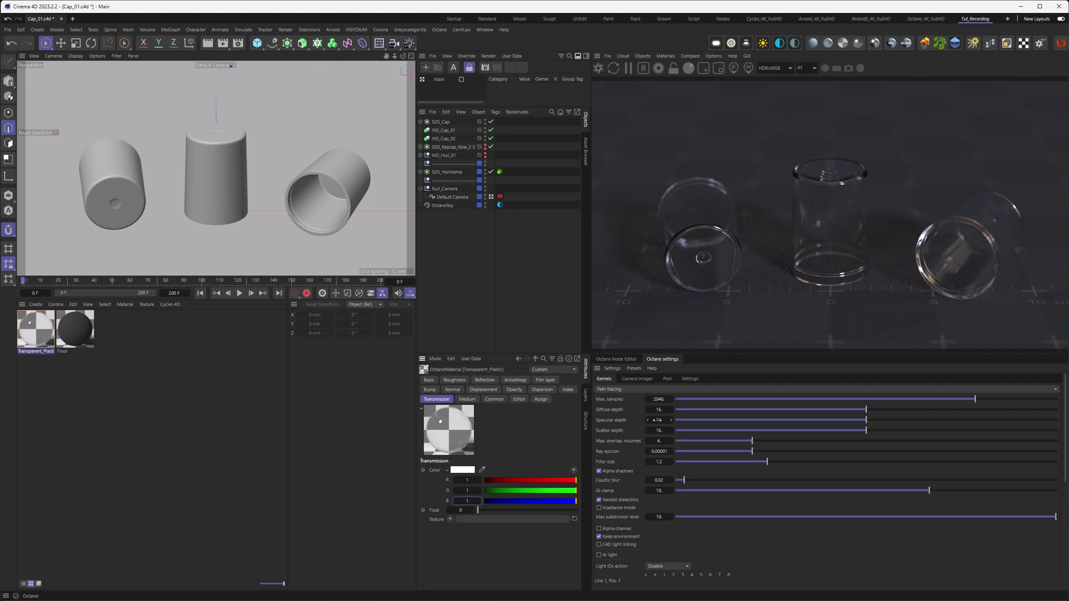
Set the Octane kernel specular depth to 36, then raise it to 64.
click(658, 420)
text(36)
key(Return)
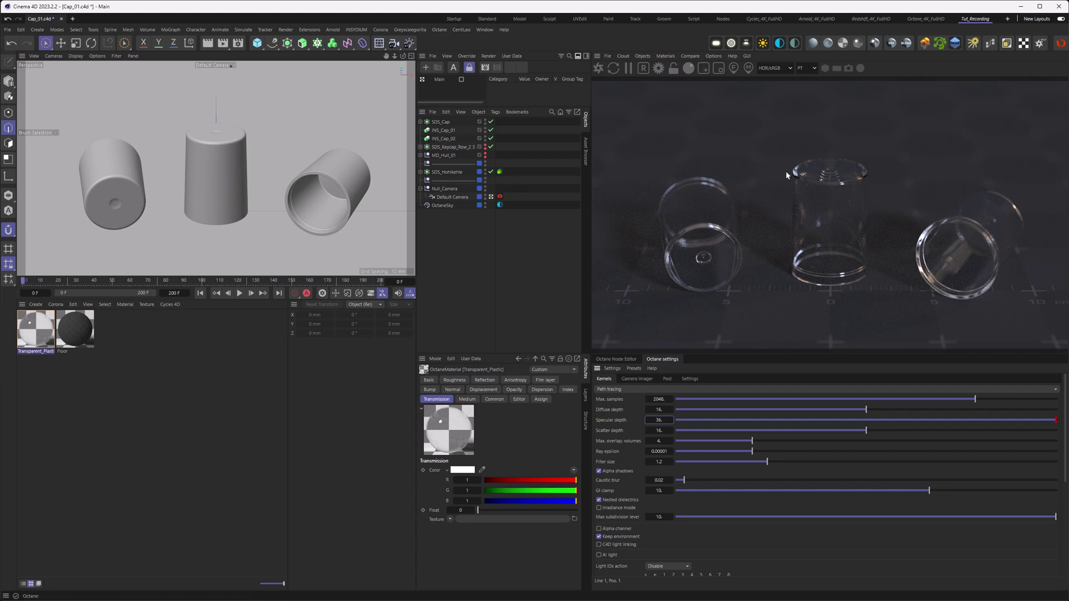
click(659, 421)
text(64)
key(Return)
Save the scene as Cap_01.c4d.
key(ctrl+s)
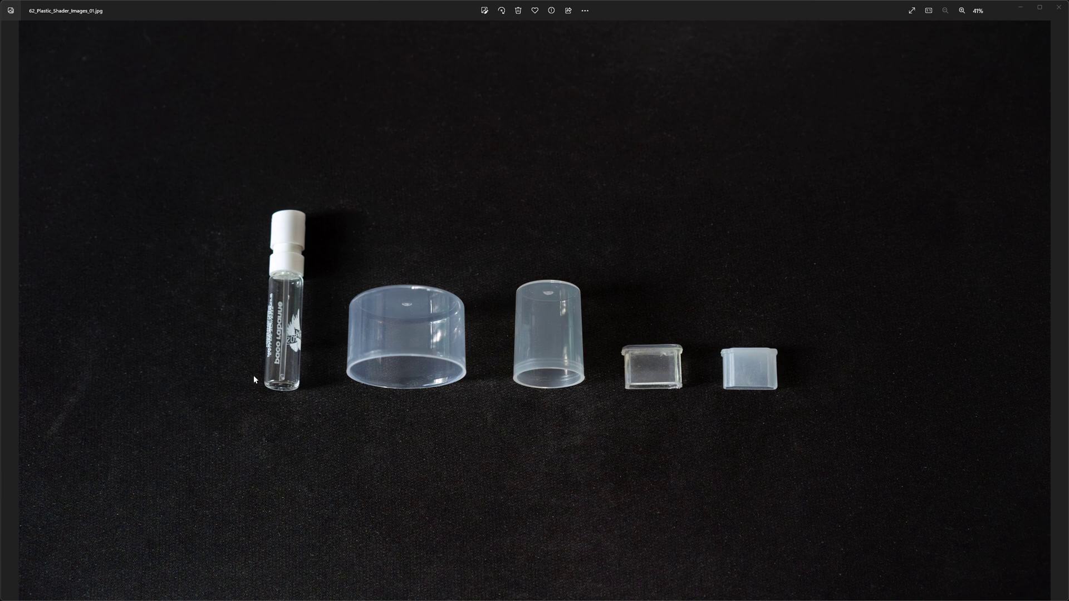
Zoom into the plastic caps reference photo and pan across the caps.
scroll(254, 379, up, 5)
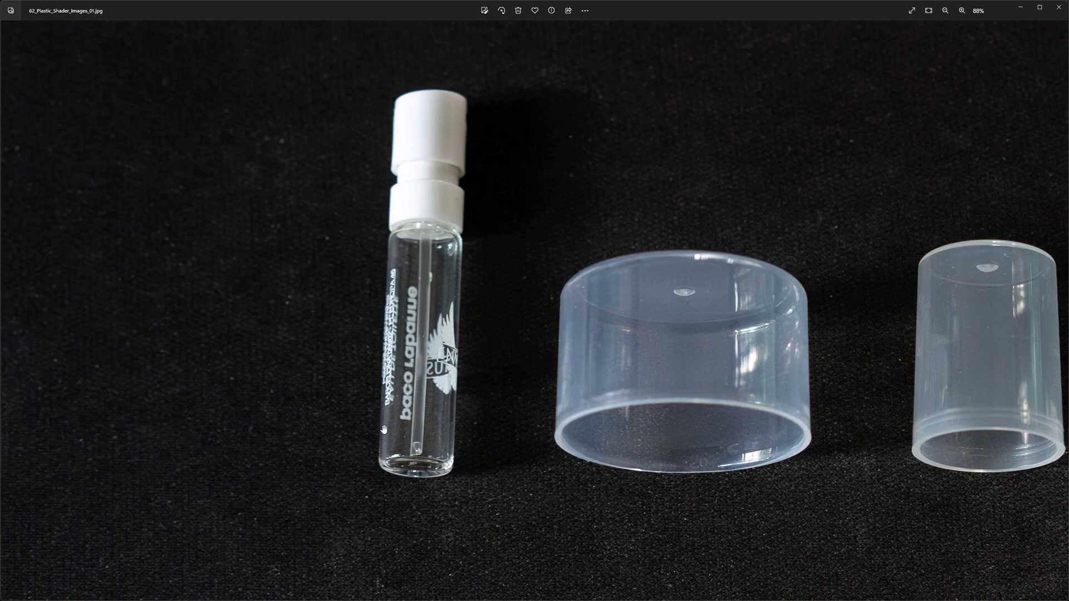
drag(667, 405, 531, 408)
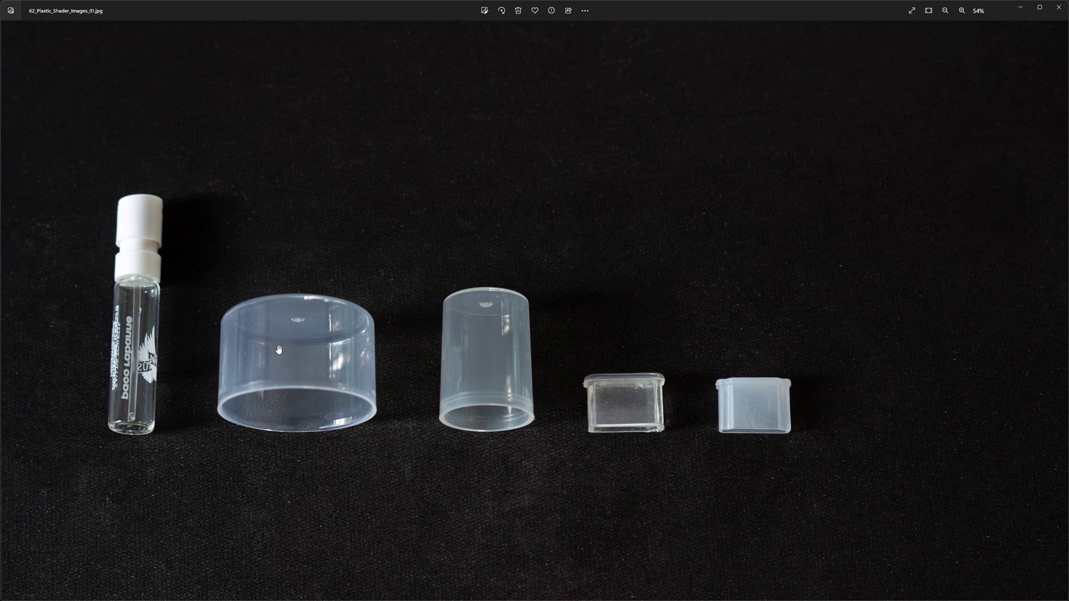
drag(281, 347, 334, 357)
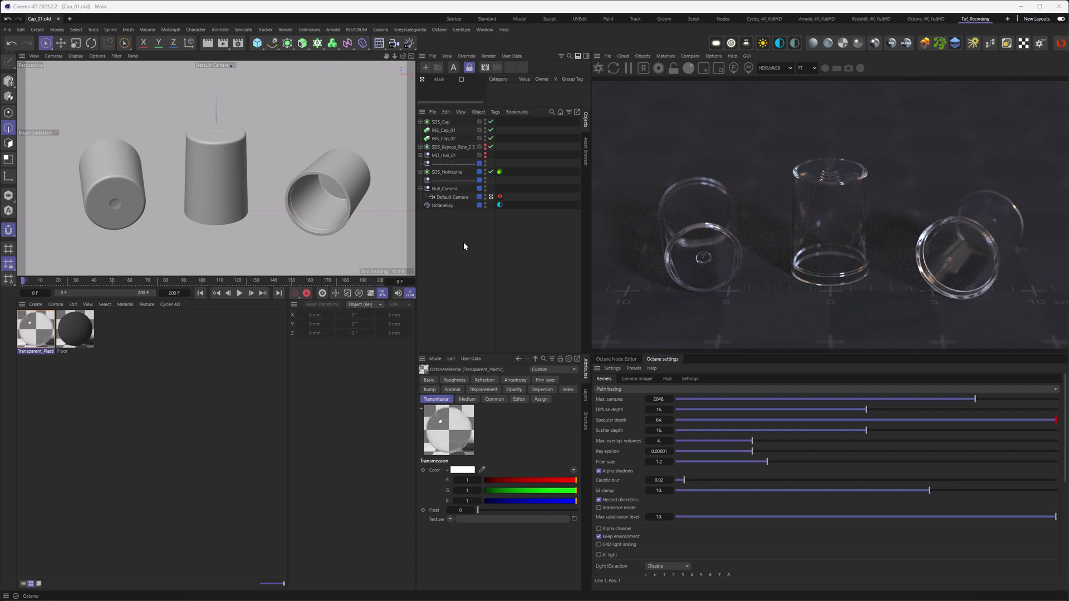
click(452, 381)
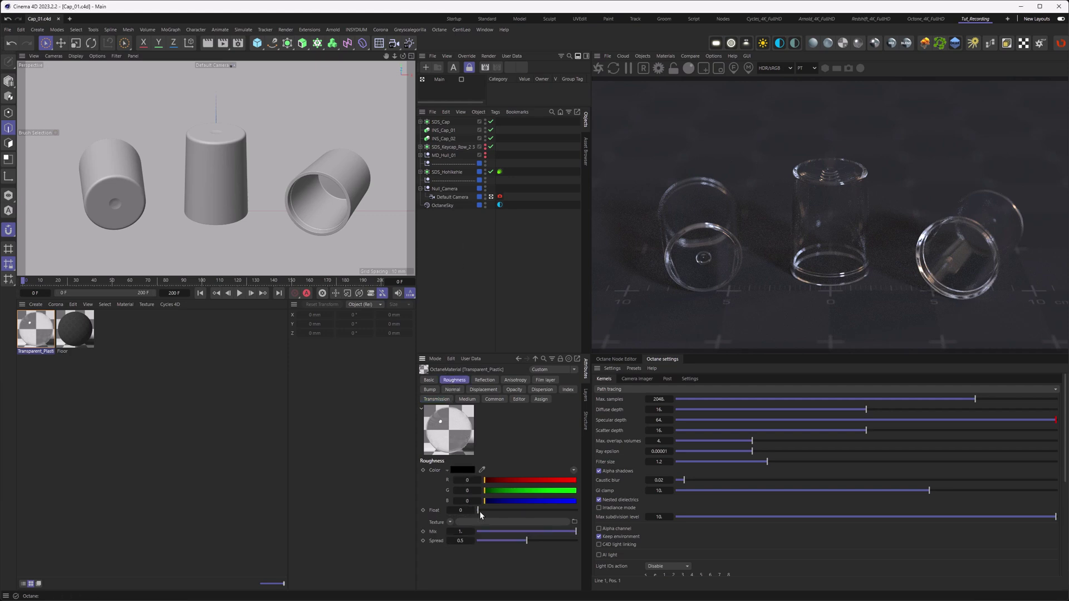
drag(479, 510, 487, 512)
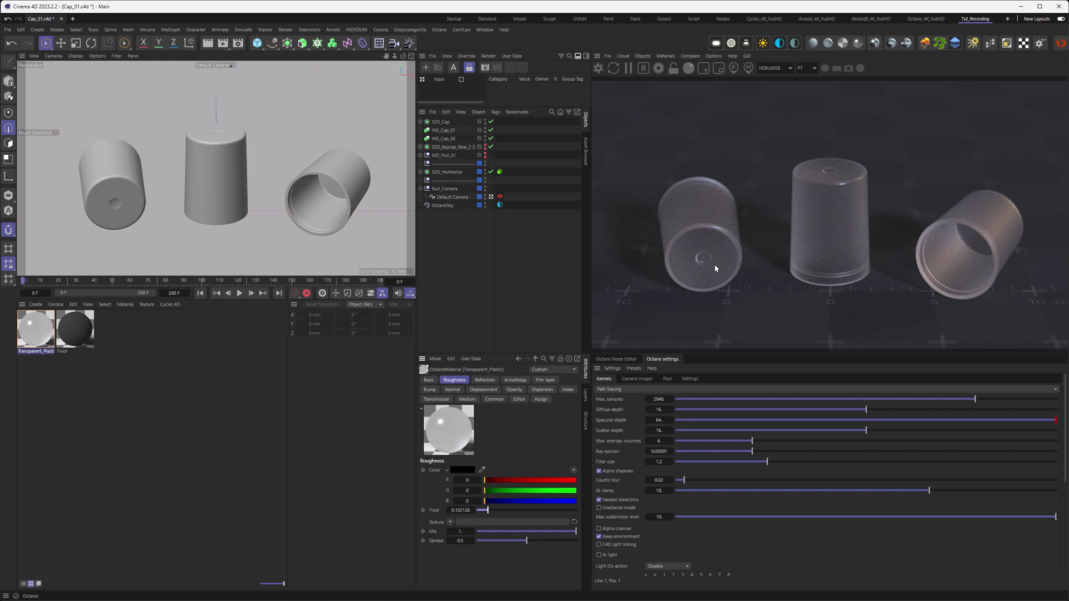
drag(486, 511, 474, 510)
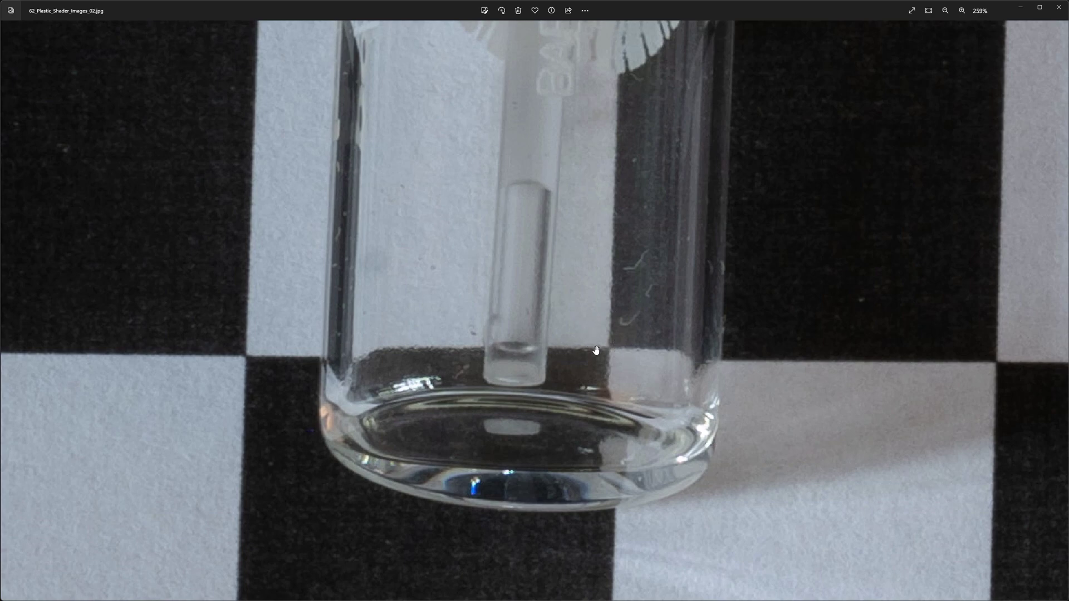
Scroll in Photos to the reference photo 02_Plastic_Shader_Images_02.jpg of a vial and two caps.
scroll(596, 350, down, 10)
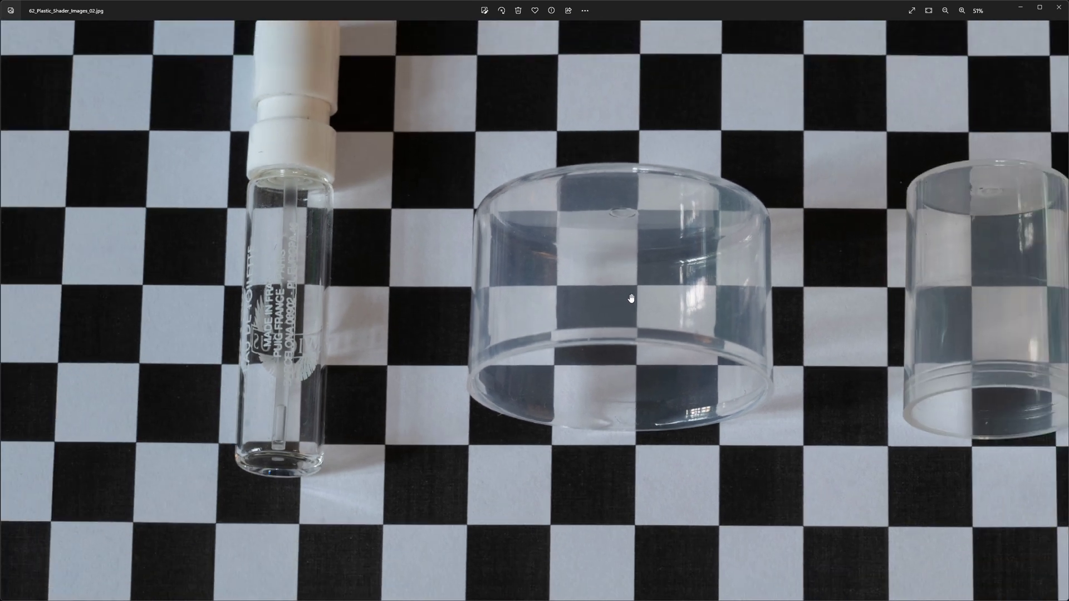
scroll(631, 298, down, 1)
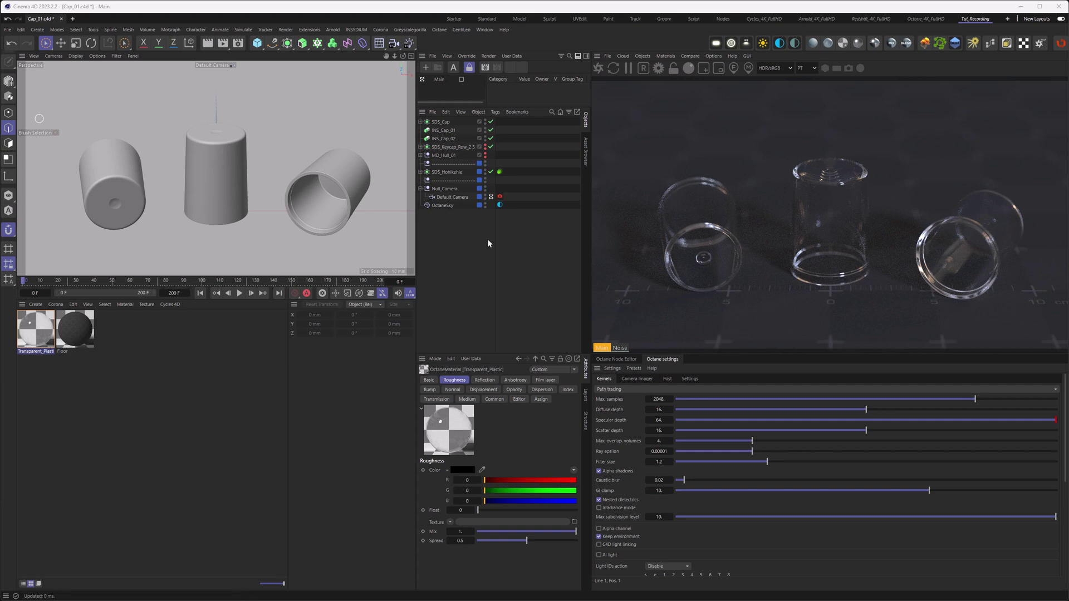
In the Octane Node Editor, wire a Scattering Medium into Transparent_Plastic's Medium input.
click(611, 360)
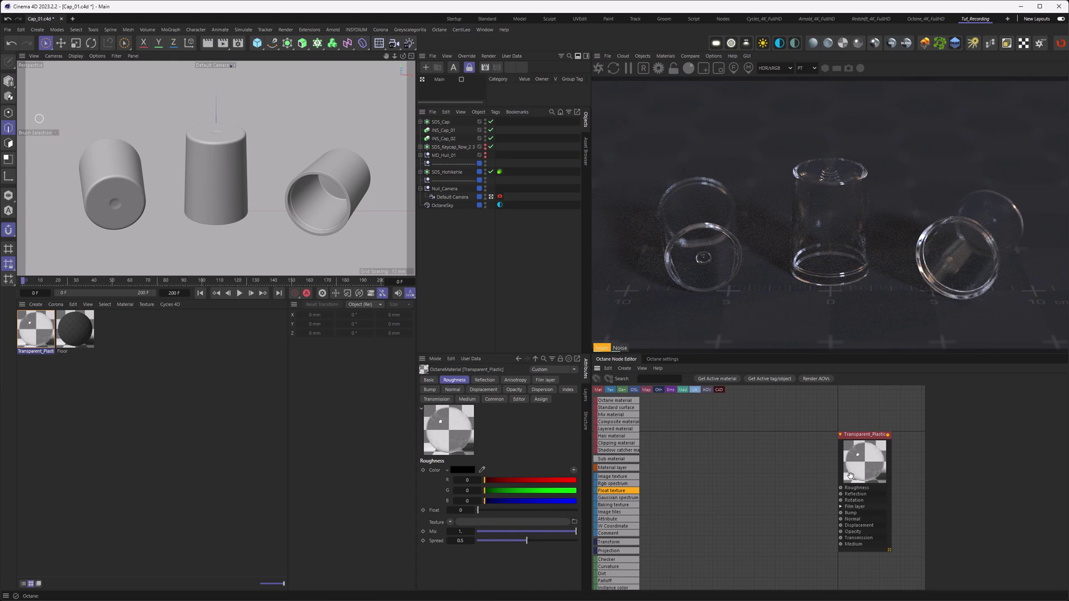
click(854, 544)
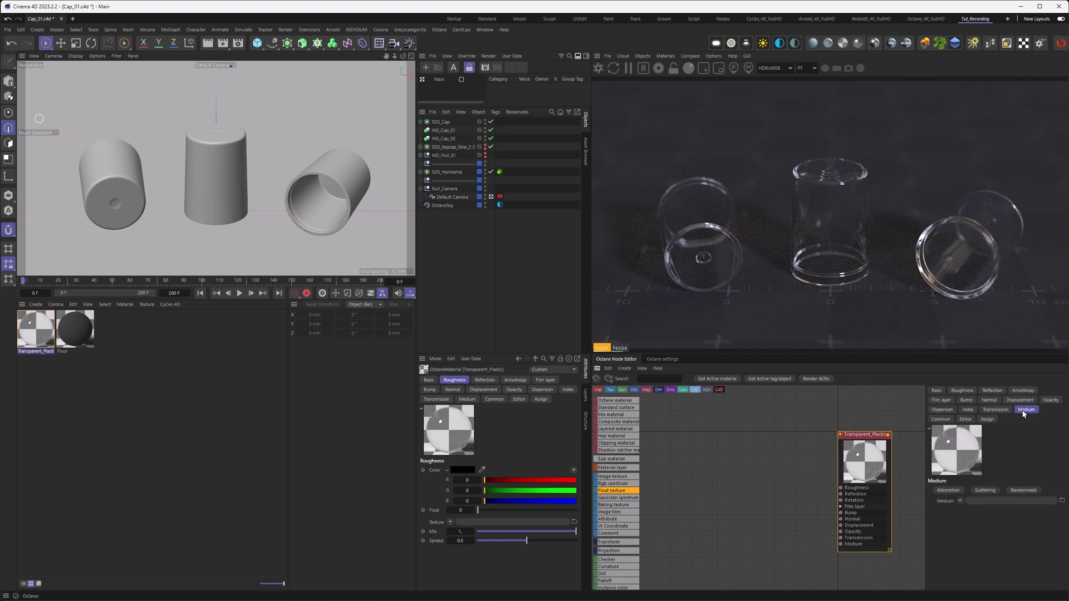
click(979, 492)
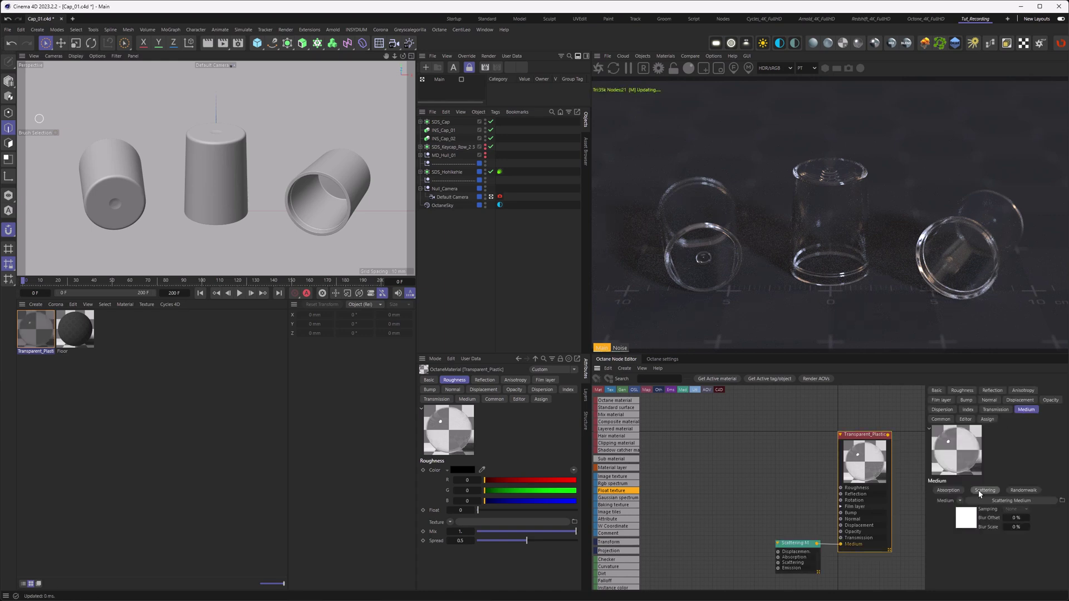
drag(811, 532, 685, 500)
middle_drag(685, 500, 809, 485)
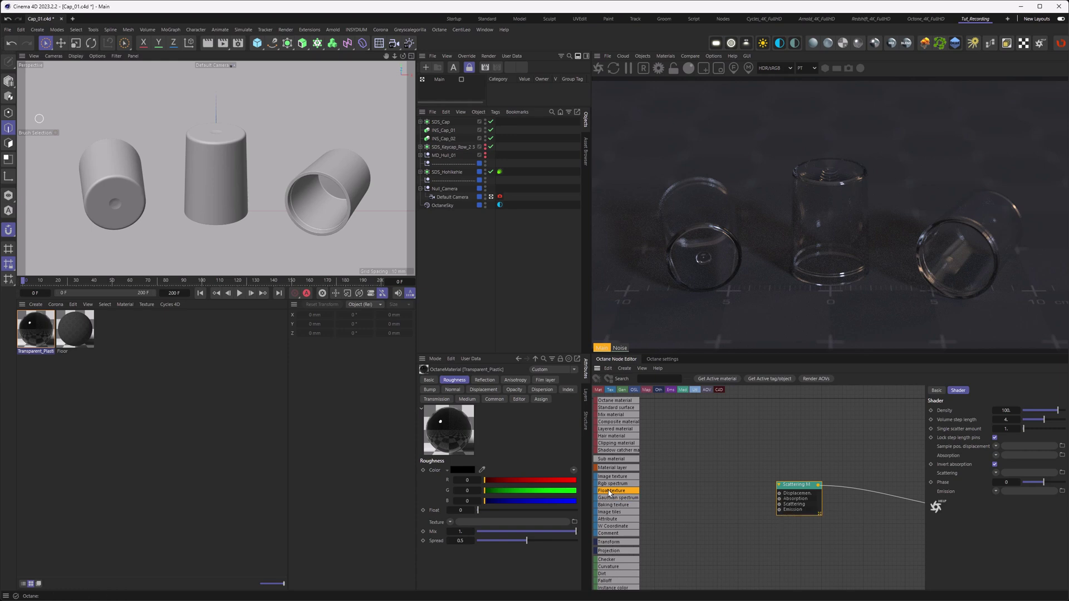
Add a FloatTexture of value 1 and wire it into the medium's Absorption and Scattering inputs.
drag(695, 516, 703, 484)
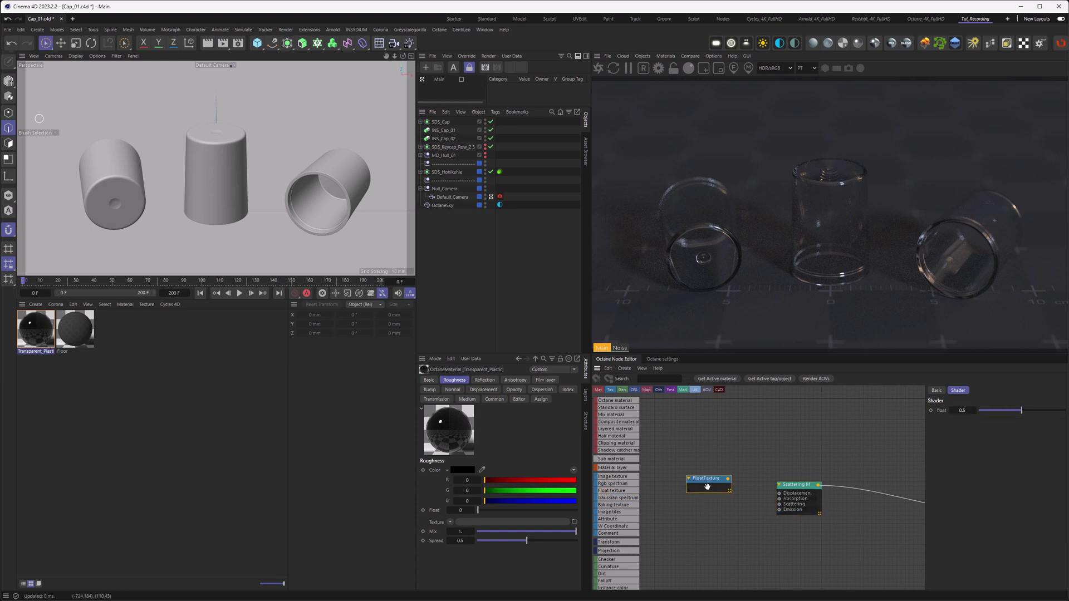
text(1)
key(Return)
drag(722, 477, 780, 499)
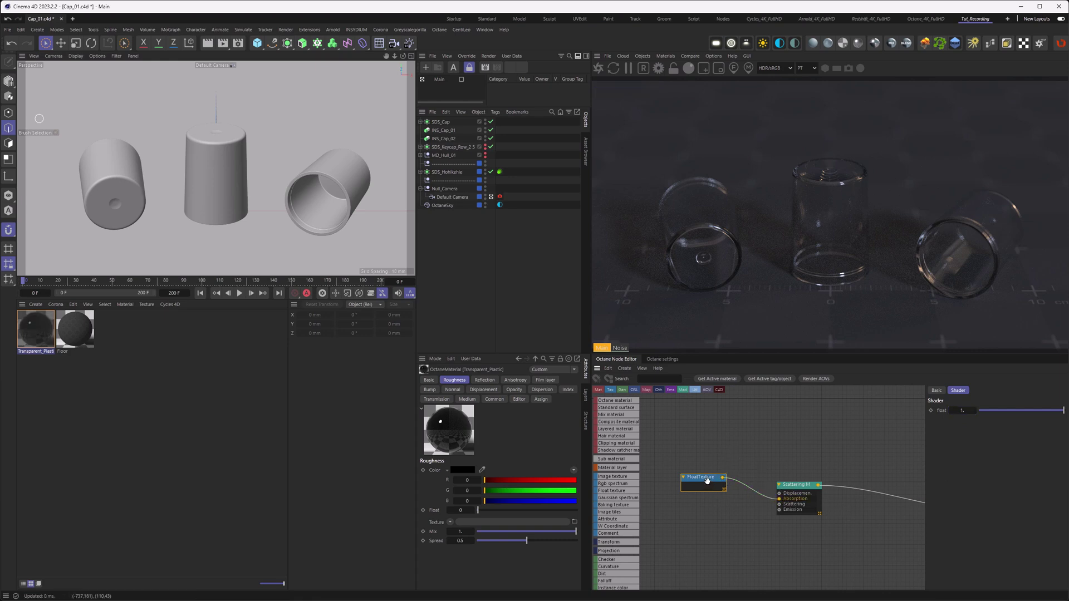
drag(723, 477, 779, 504)
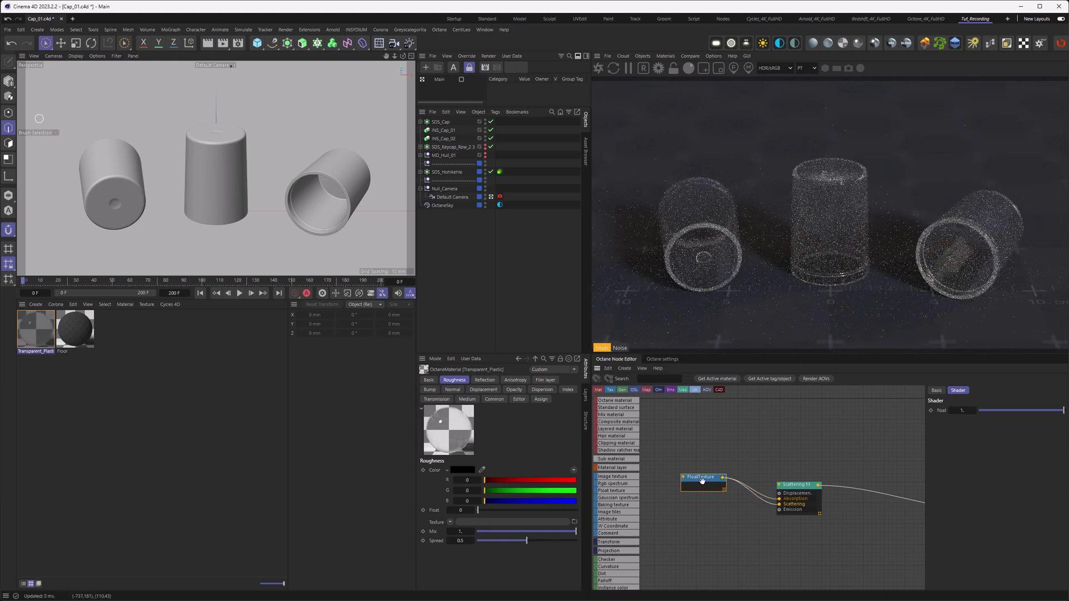
drag(703, 482, 743, 502)
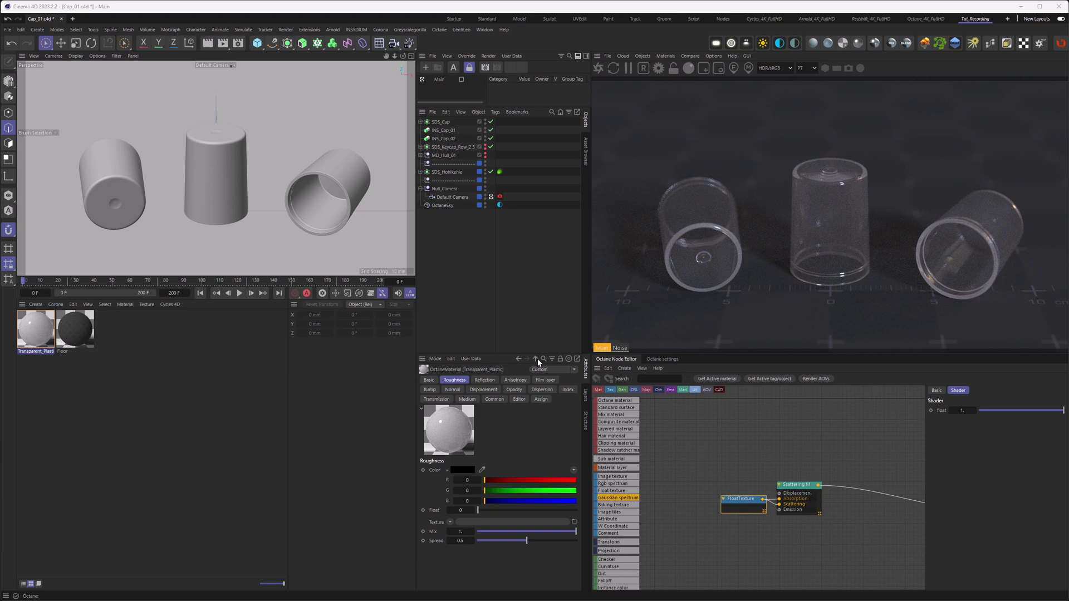
Enable Fake shadows in the Transparent_Plastic material's Common settings.
click(501, 400)
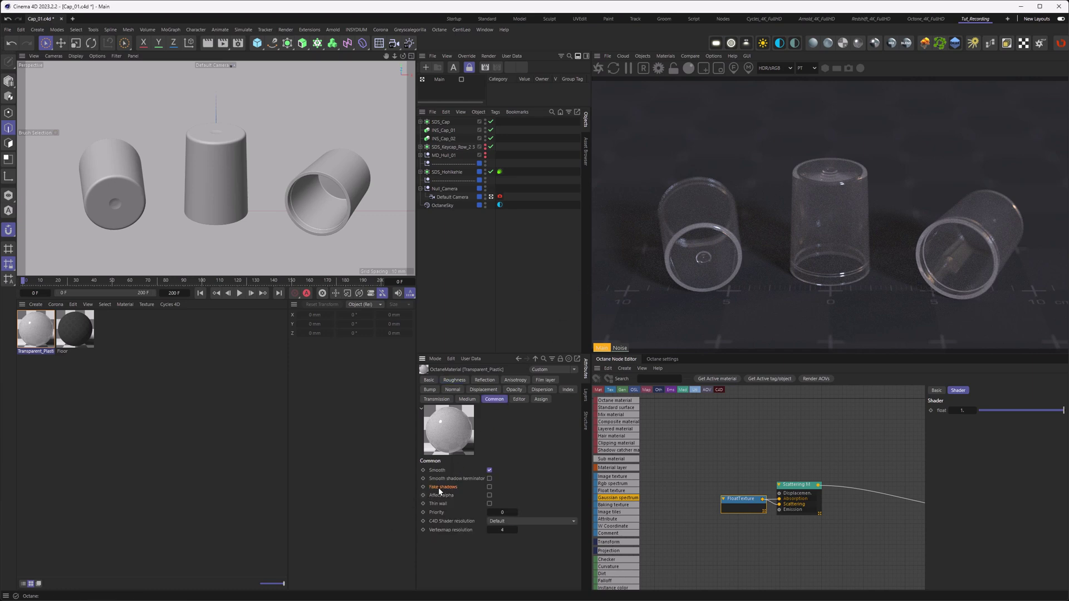
click(489, 487)
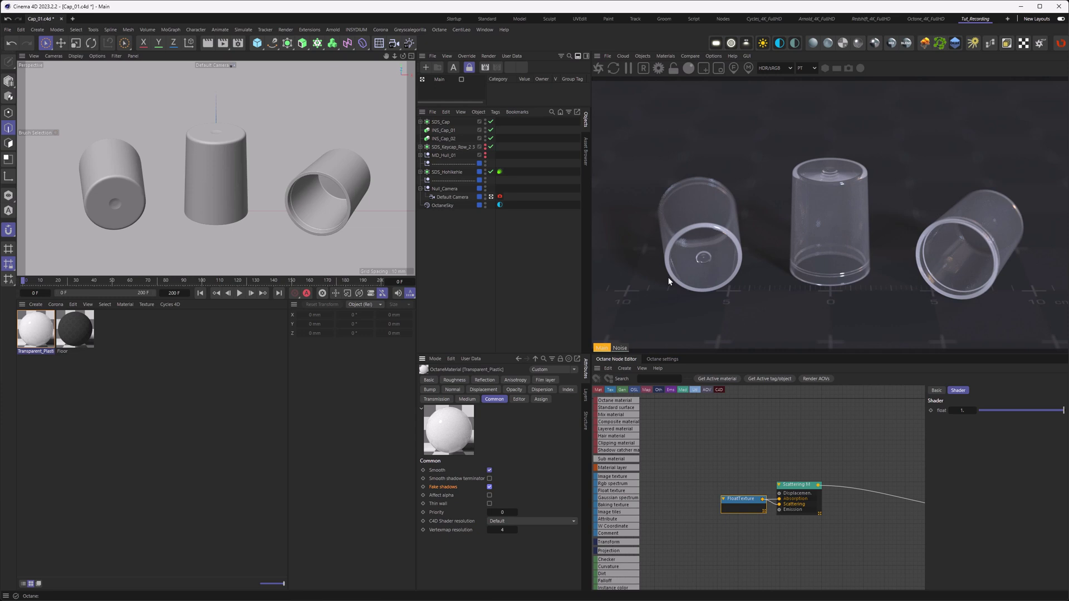
Set the Scattering Medium density to 0.0001, then raise it to 500.
click(792, 484)
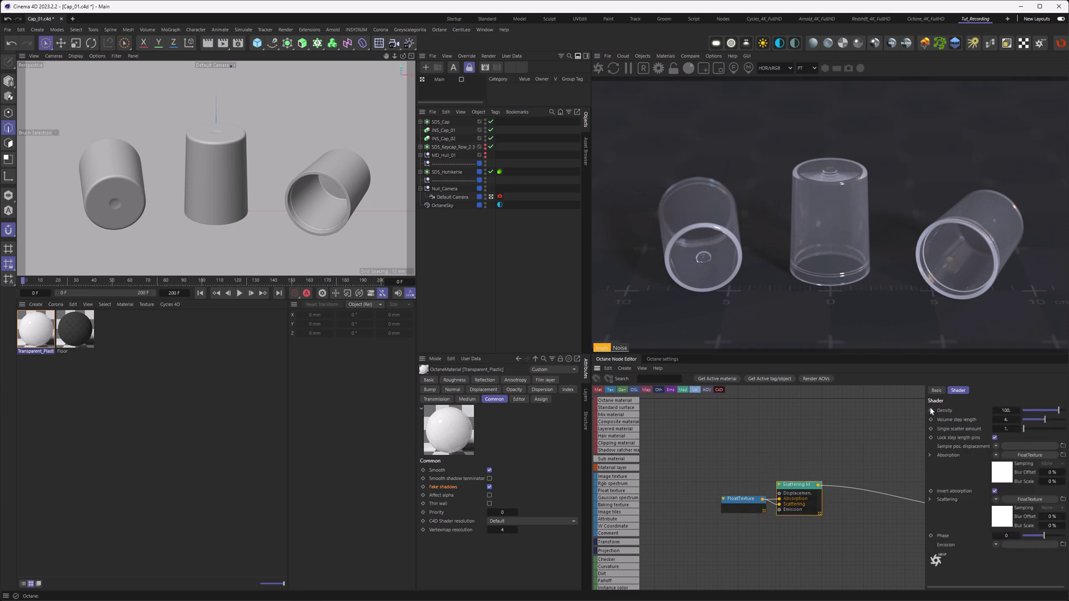
click(1006, 410)
text(0.0001)
key(Return)
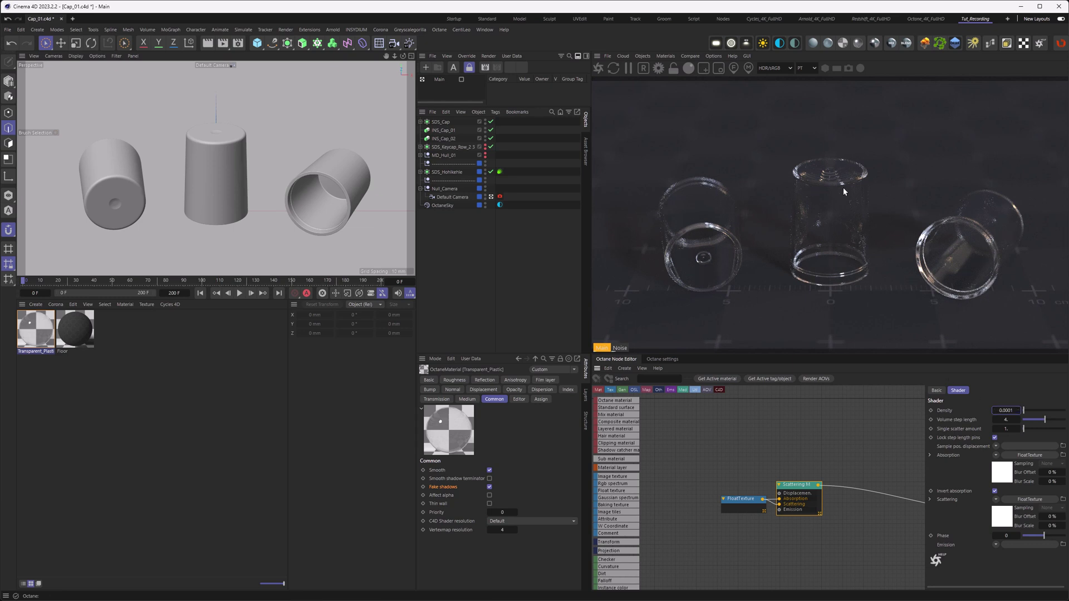
click(1004, 411)
text(500)
key(Return)
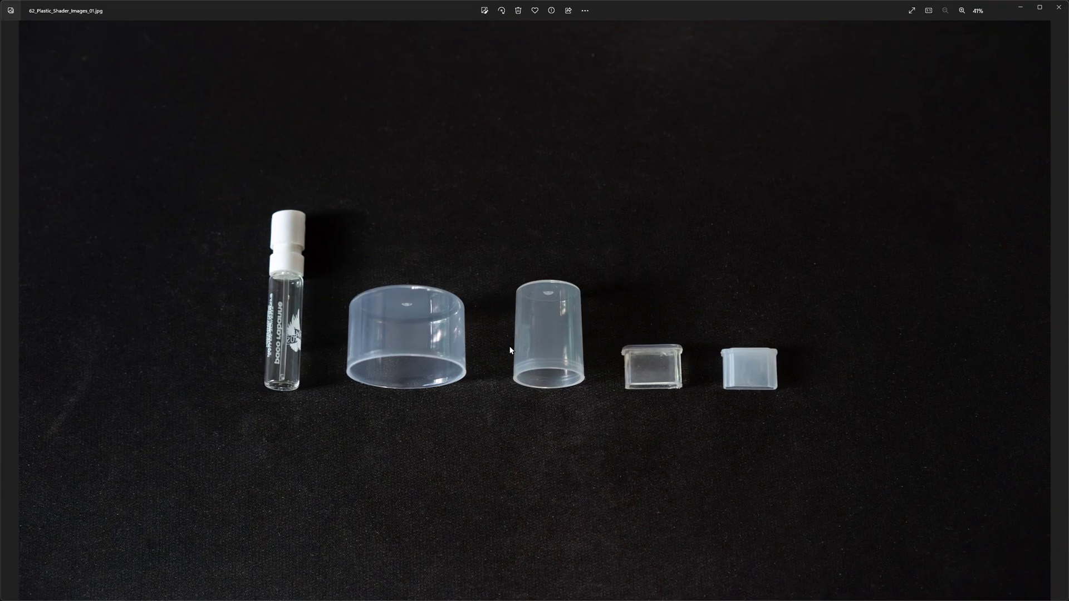
Zoom the reference photo to 146% on the two small square caps.
scroll(778, 393, up, 6)
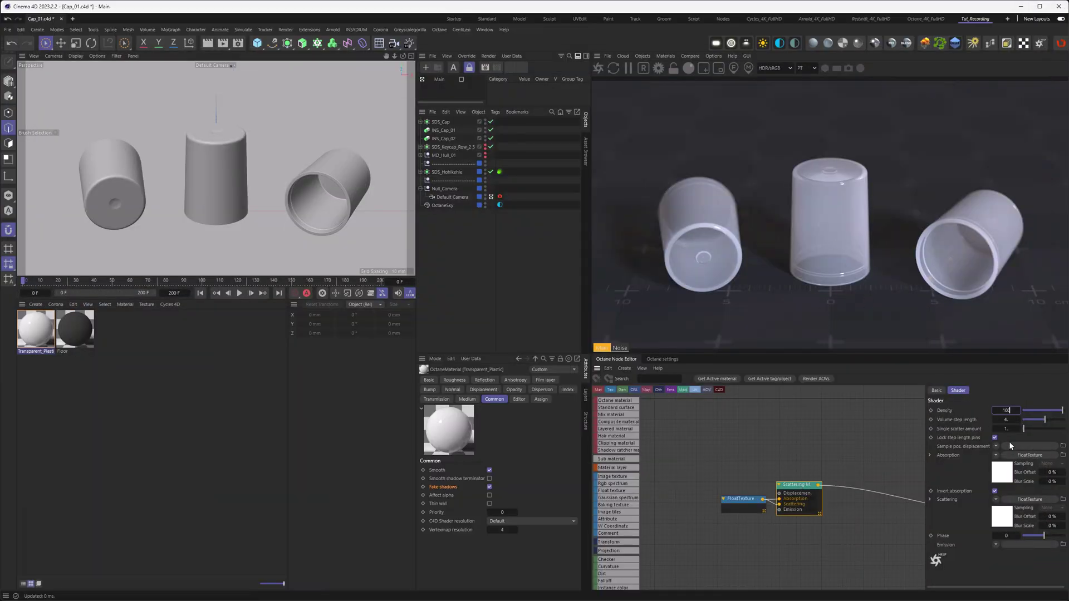
Set Scattering Medium density to 1000 and Transparent_Plastic roughness float to 0.1.
text(0)
key(Return)
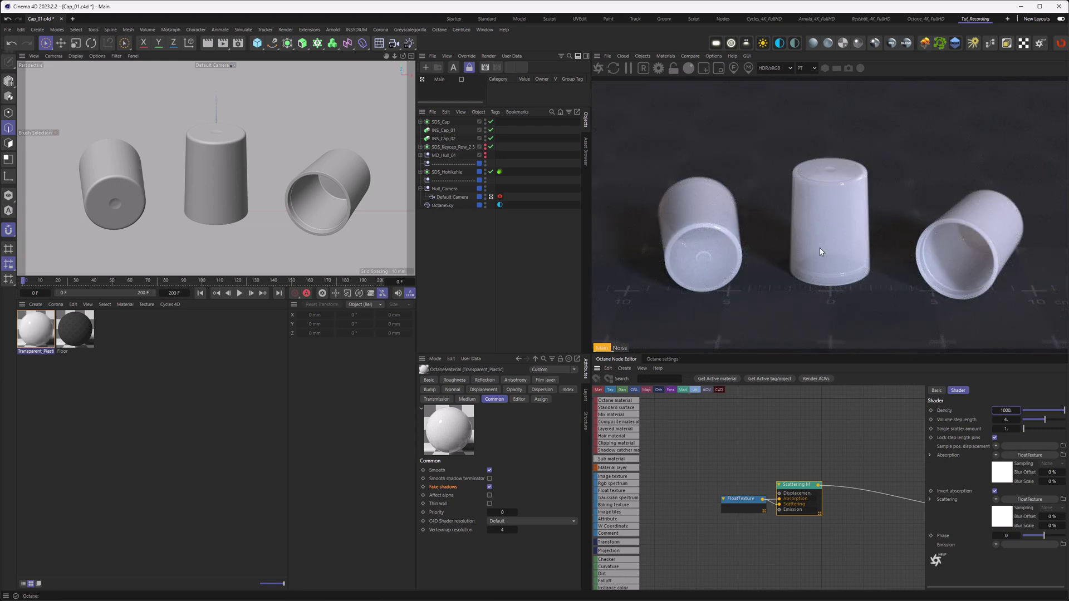
middle_drag(872, 462, 626, 472)
click(797, 447)
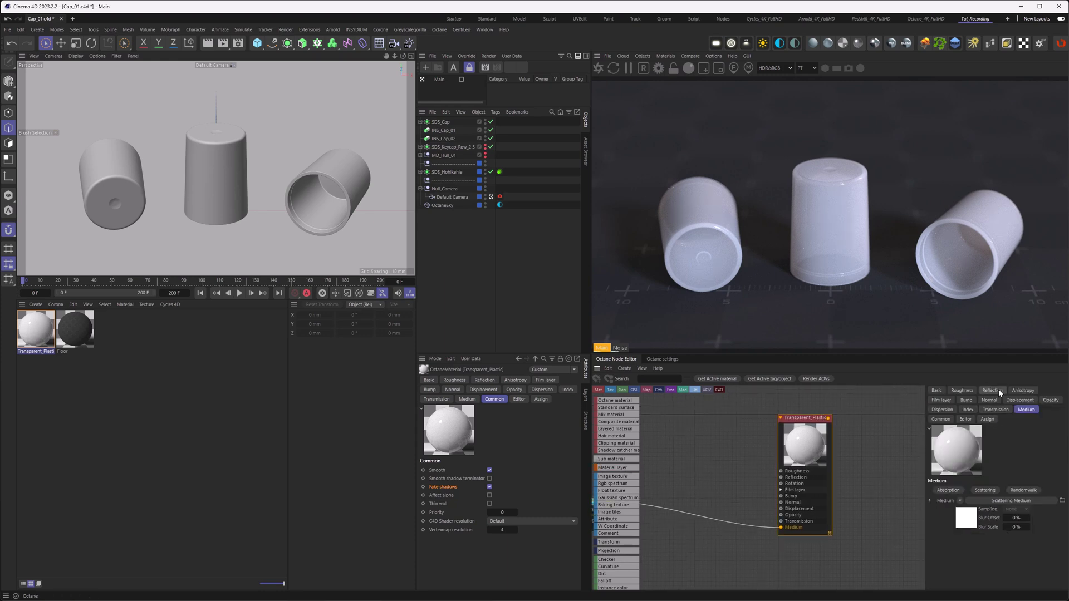
click(962, 390)
double_click(969, 530)
text(0.1)
key(Return)
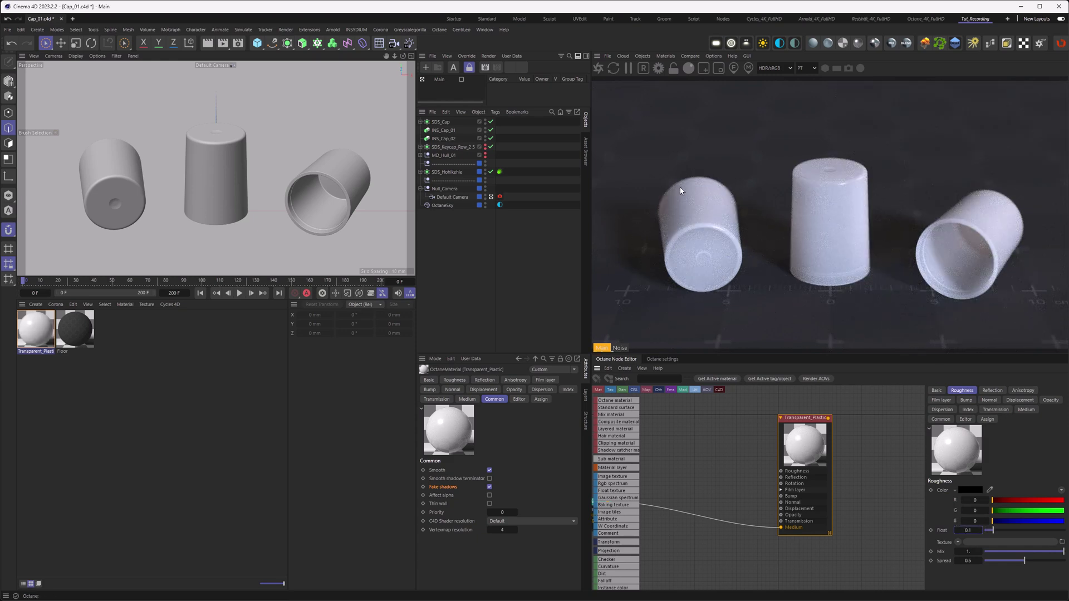
middle_drag(736, 466, 848, 457)
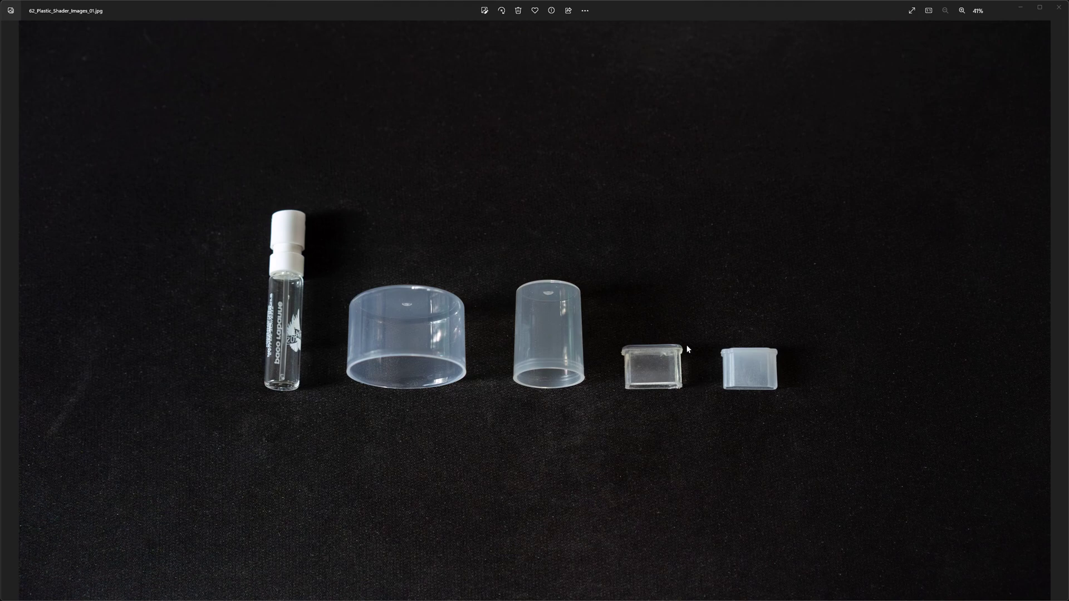
Zoom the reference photo to 121% around the cylinder and square caps.
scroll(652, 399, up, 5)
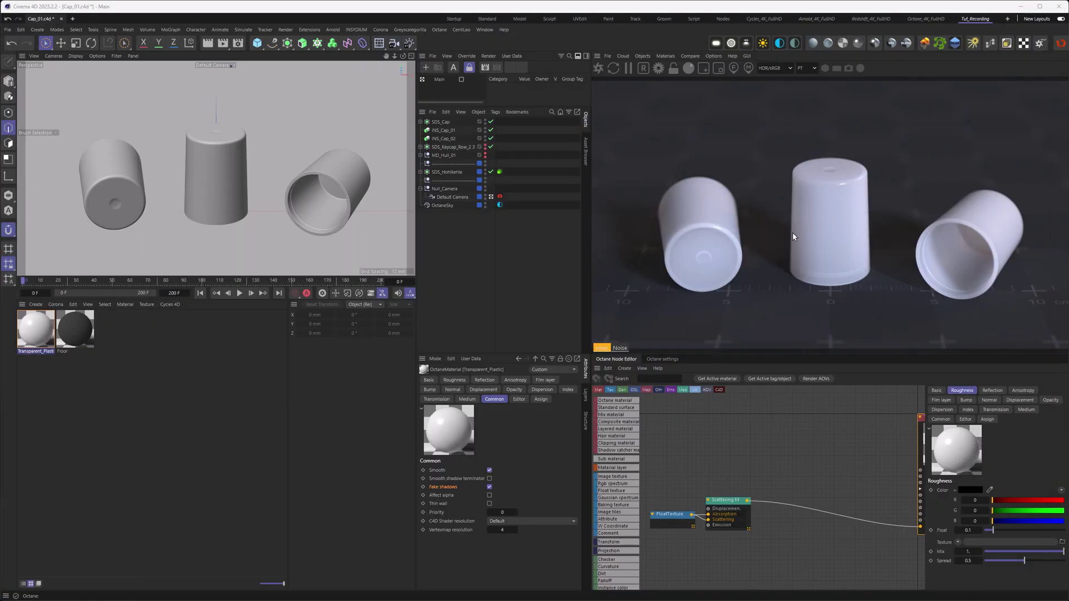
Set Scattering Medium density to 250 and the material roughness back to 0.
click(724, 501)
double_click(1005, 411)
text(250)
key(Return)
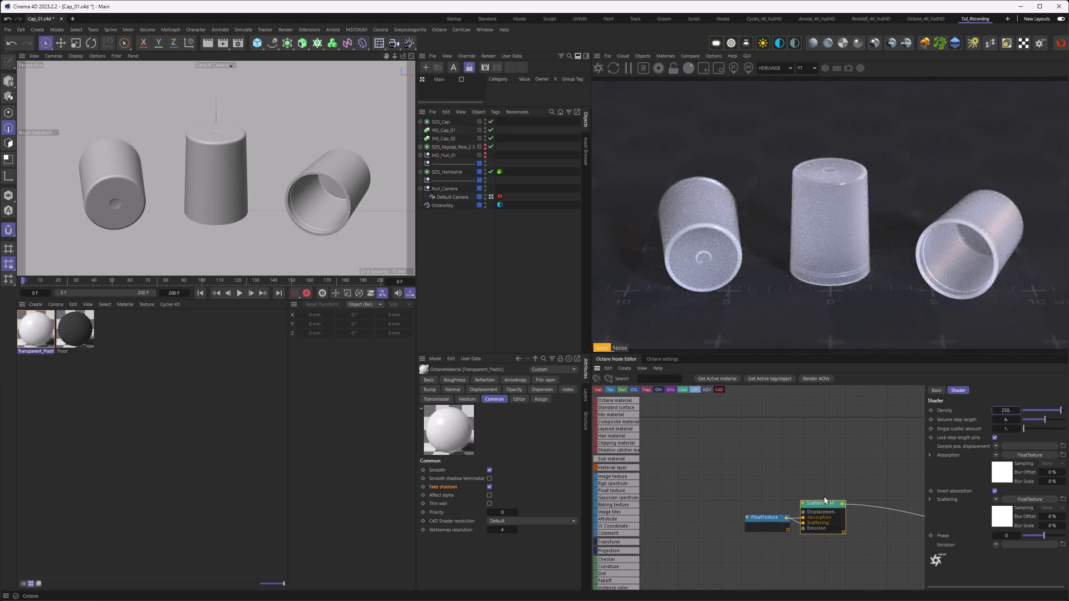
middle_drag(861, 474, 730, 469)
click(904, 440)
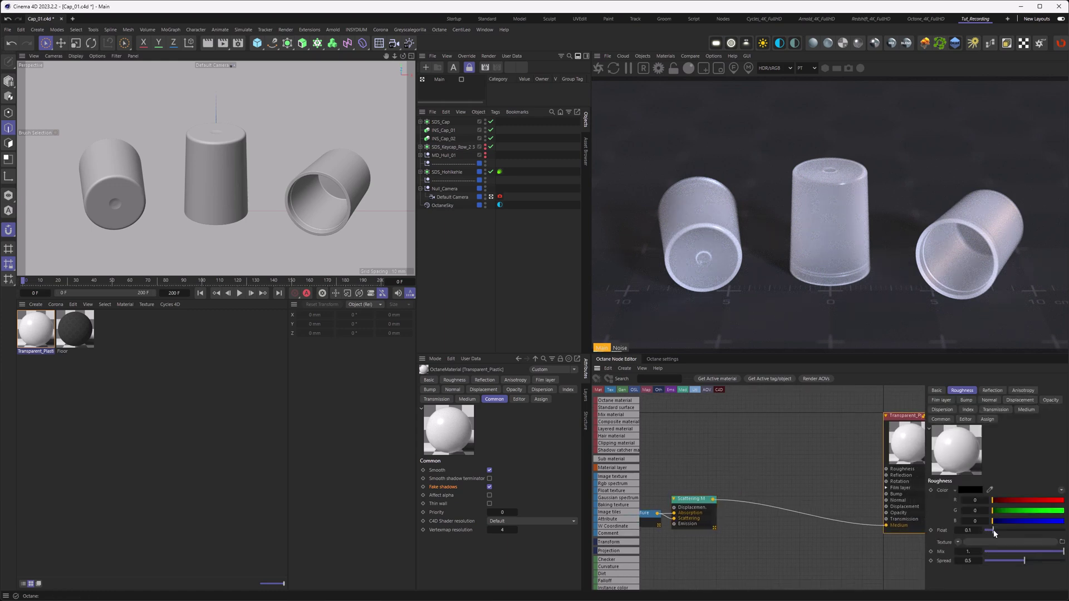
drag(993, 530, 924, 520)
middle_drag(745, 474, 806, 463)
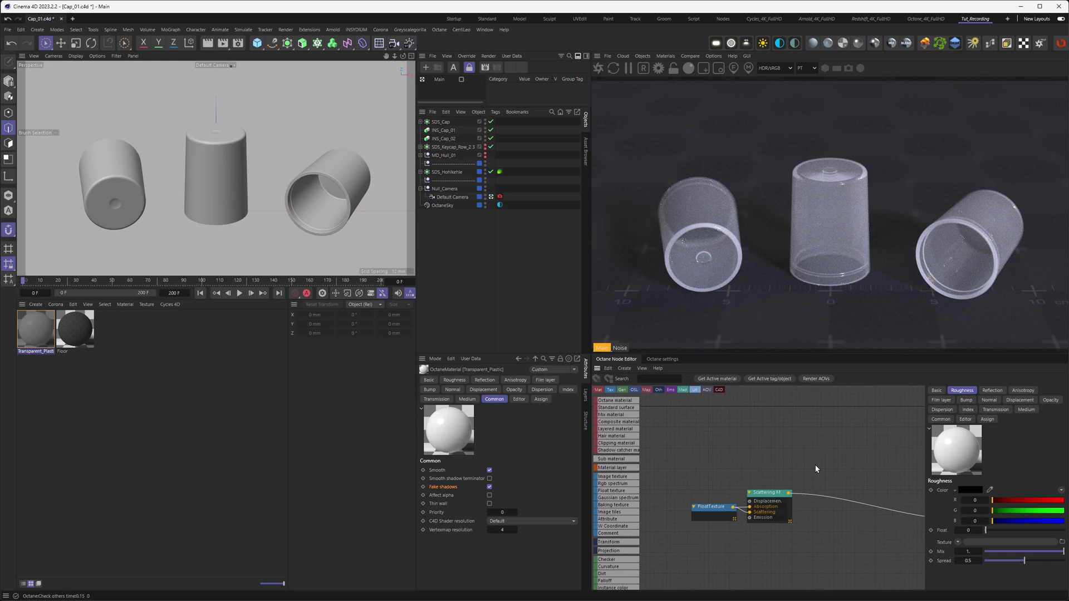
Wire FloatTexture into Scattering and add an RgbSpectrum node feeding Absorption.
click(723, 513)
drag(749, 509, 750, 512)
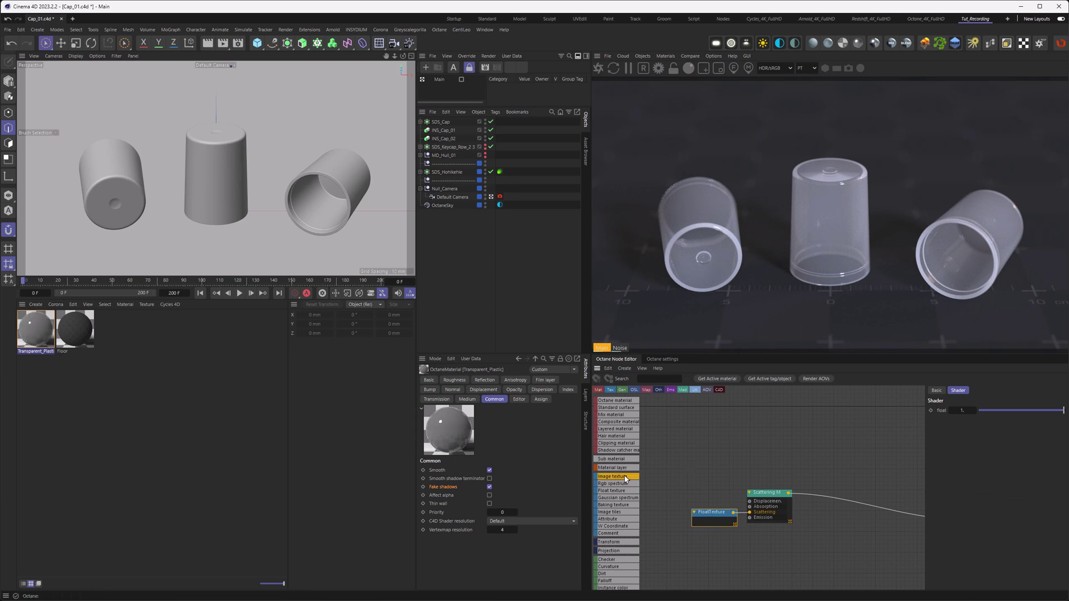
drag(615, 484, 750, 506)
drag(684, 486, 655, 510)
click(715, 515)
middle_drag(685, 489, 749, 492)
Give the RgbSpectrum absorption colour a warm tint with G 0.77 and B 0.63.
click(727, 523)
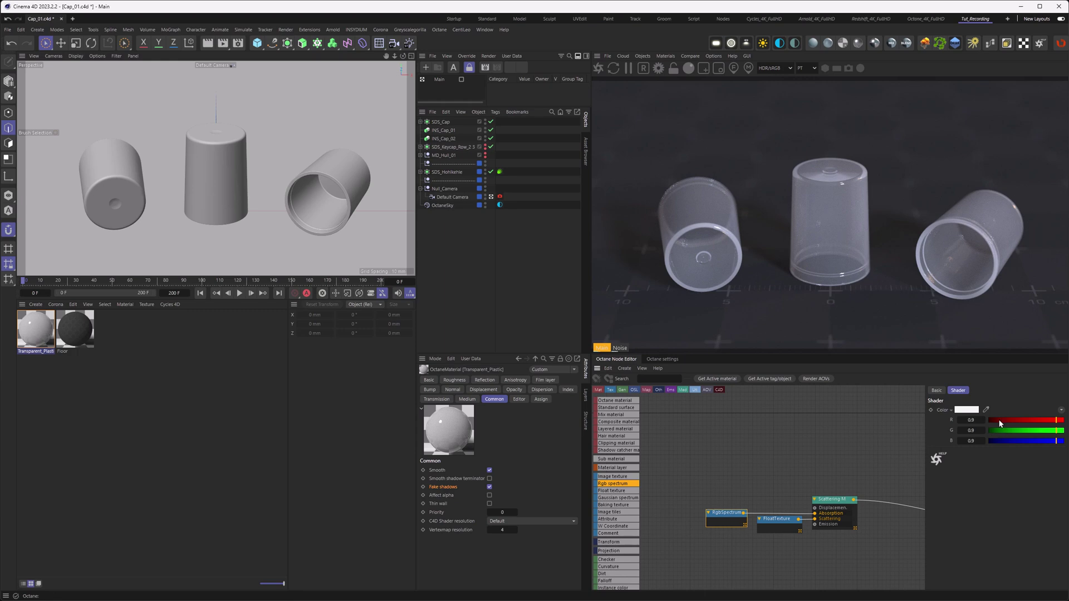
click(1047, 434)
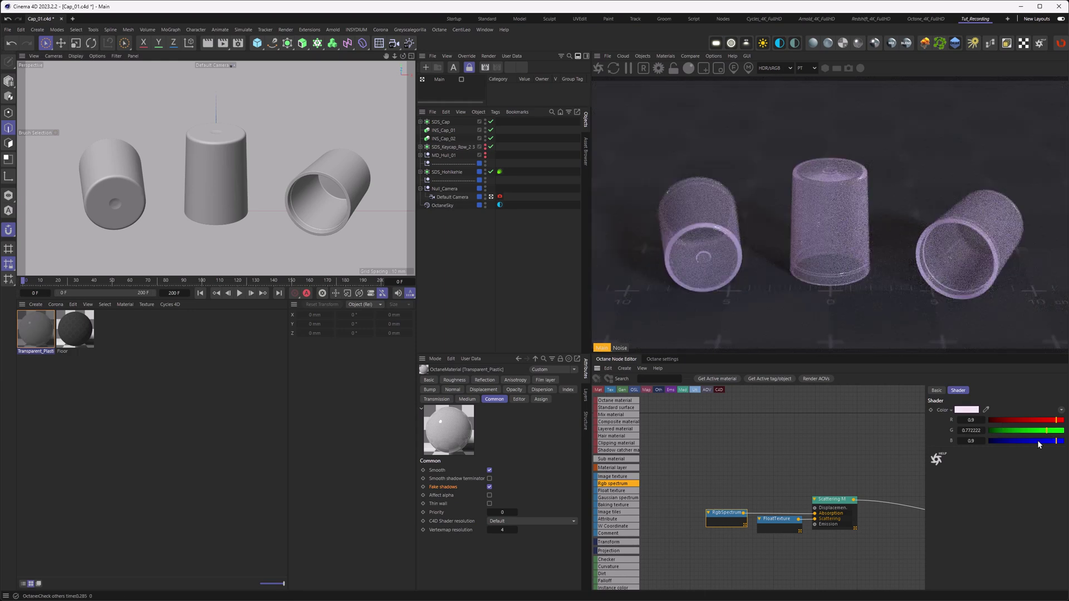
click(1035, 441)
drag(1035, 443, 1036, 444)
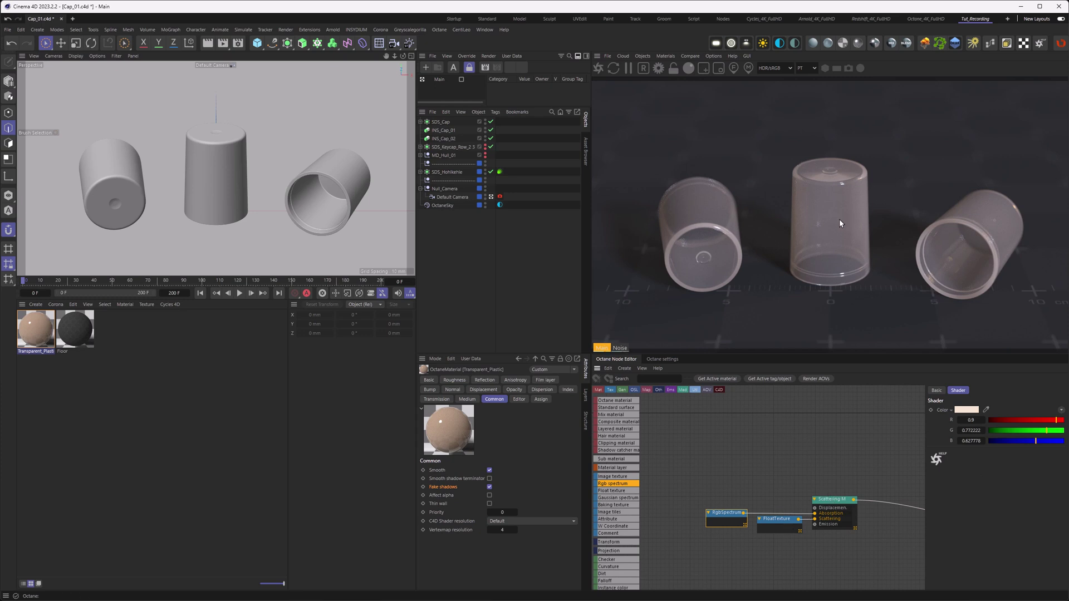
Set the FloatTexture scattering value to about 0.65.
click(788, 527)
drag(1043, 411, 1017, 410)
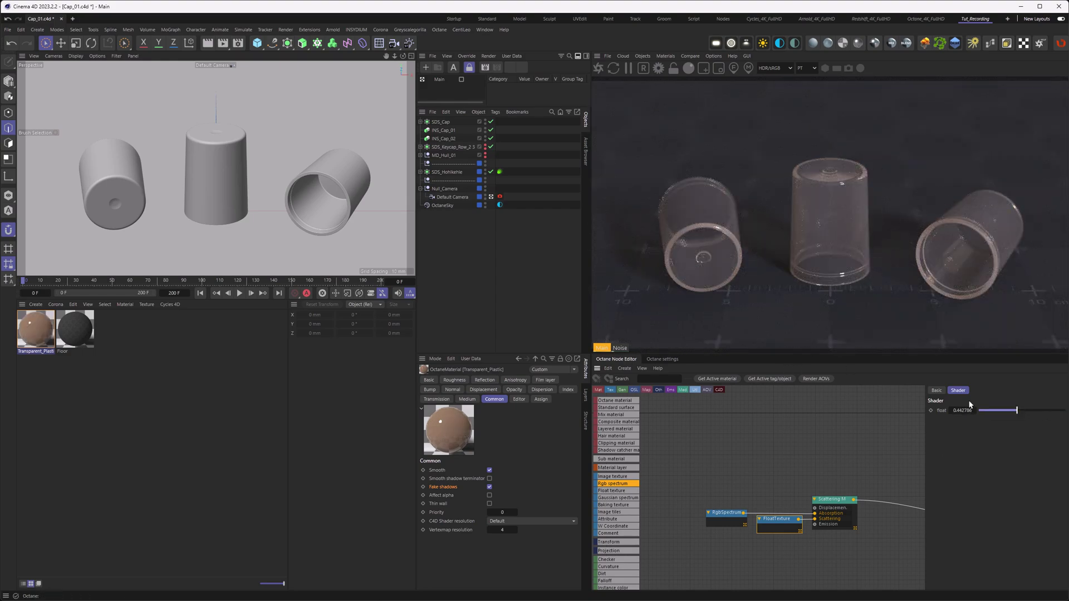
drag(1028, 410, 1034, 411)
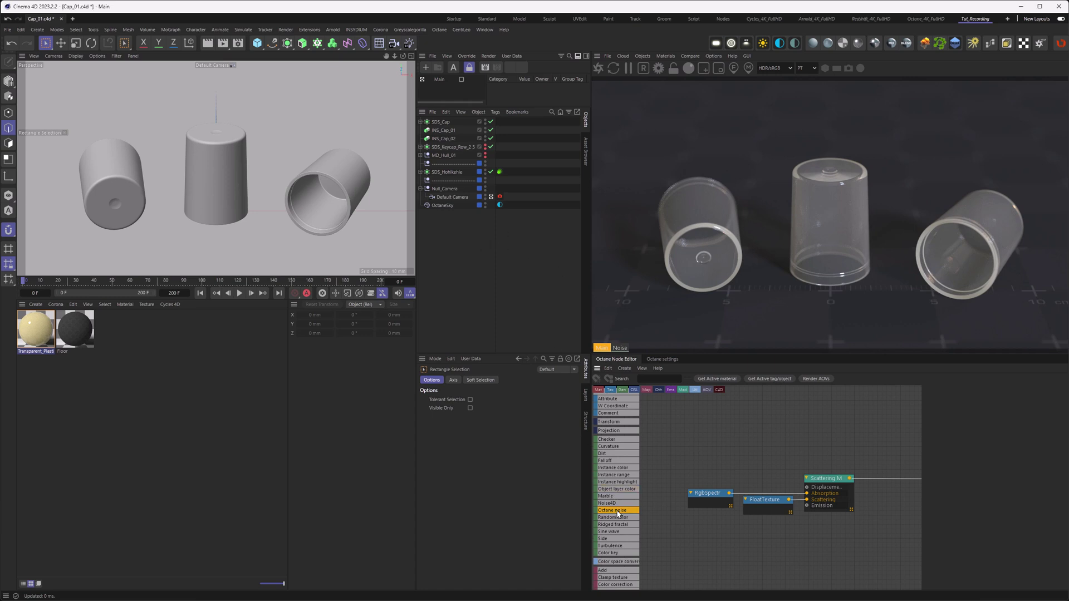
Add an Octane Noise node and connect it to the material's Transmission input.
drag(732, 420, 742, 418)
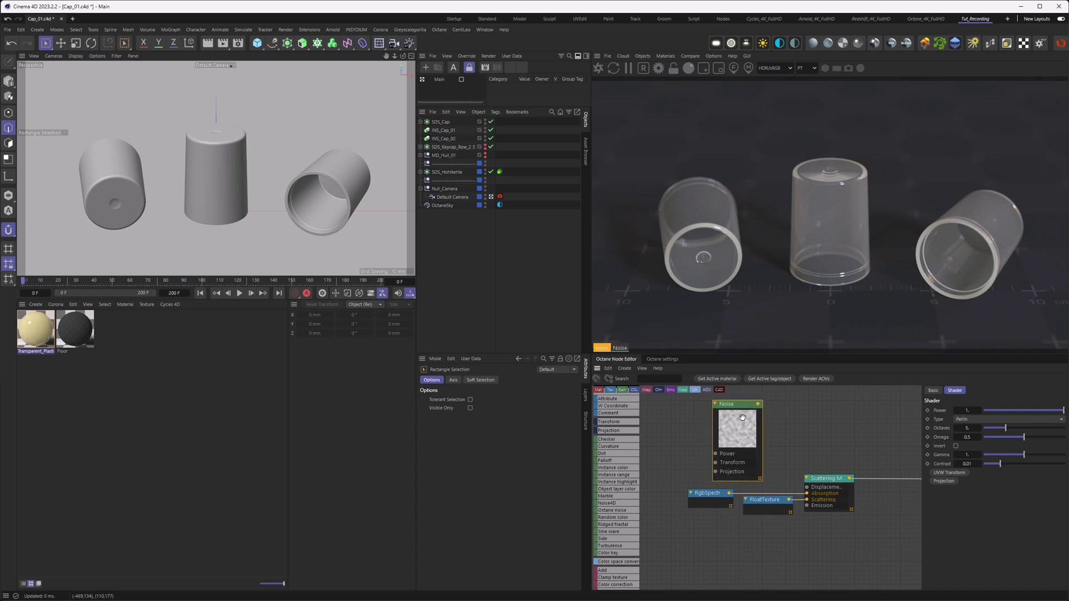
middle_drag(811, 442, 751, 459)
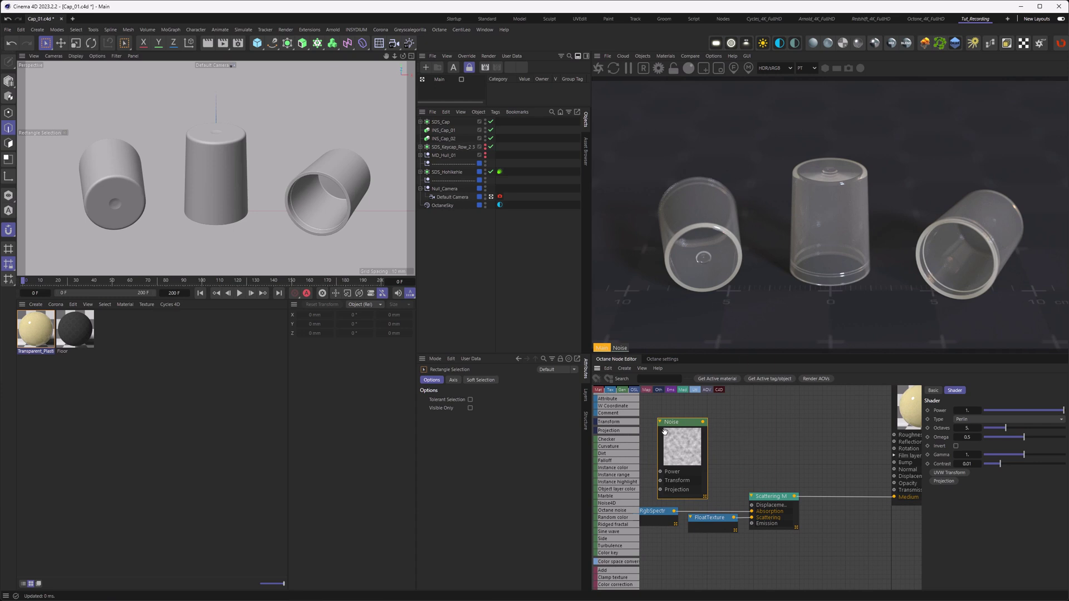
middle_drag(760, 449, 779, 438)
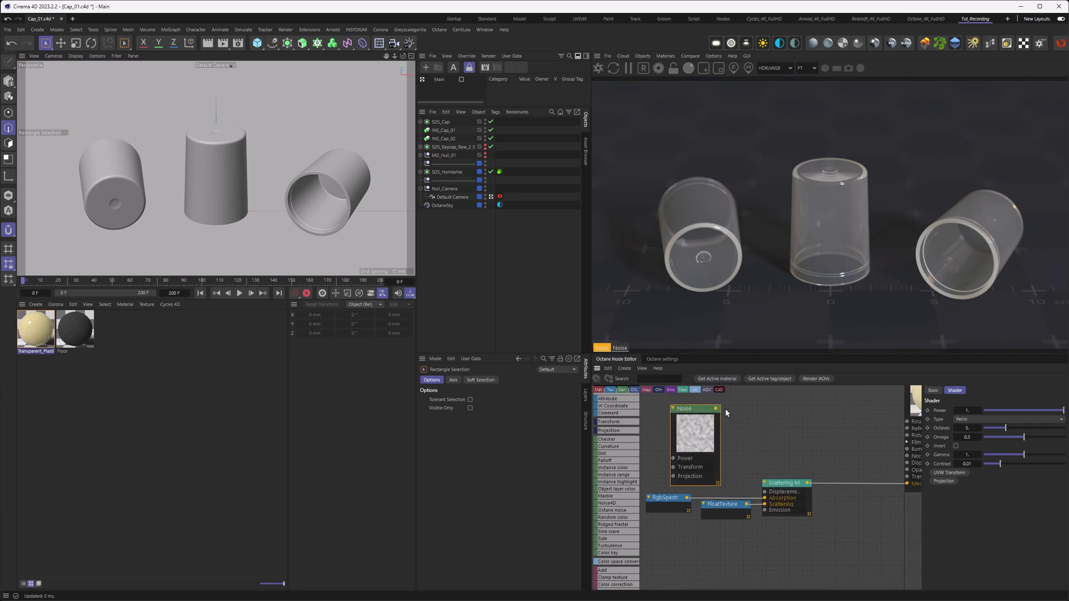
drag(716, 409, 907, 477)
middle_drag(812, 441, 872, 465)
Give the noise a texture projection set to XYZ to UVW.
click(944, 481)
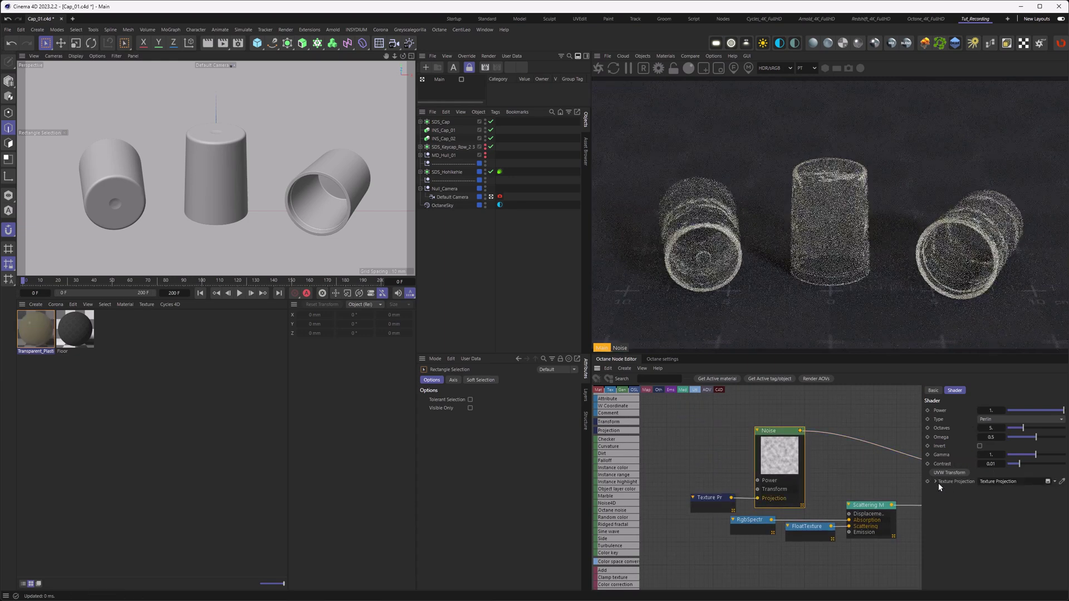
click(992, 411)
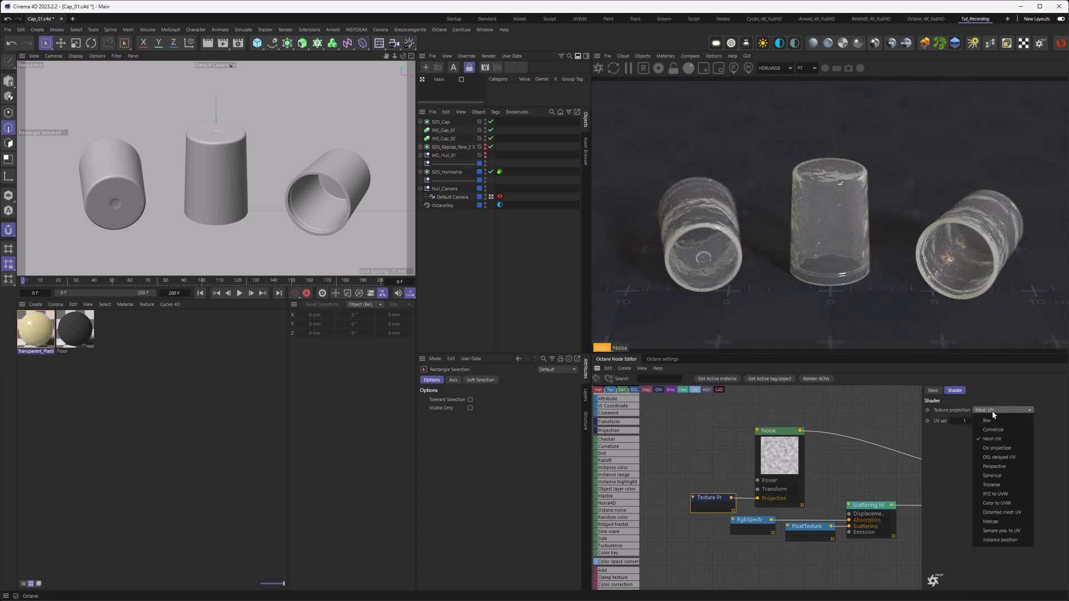
click(988, 495)
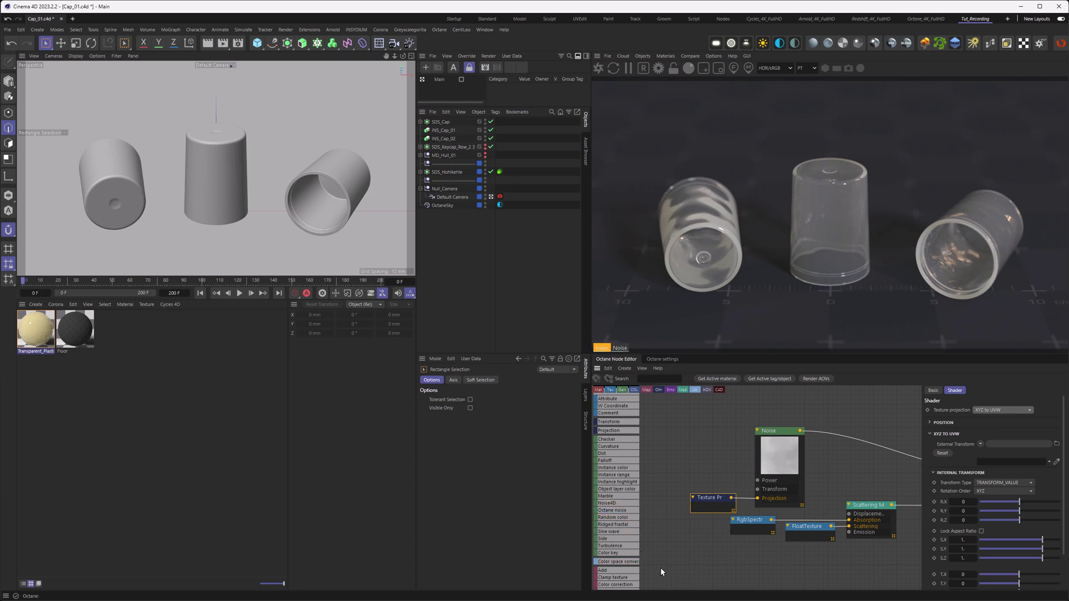
Insert a ColorCorrect node on the noise wire with brightness 0.1, then 0.2.
drag(625, 584, 842, 441)
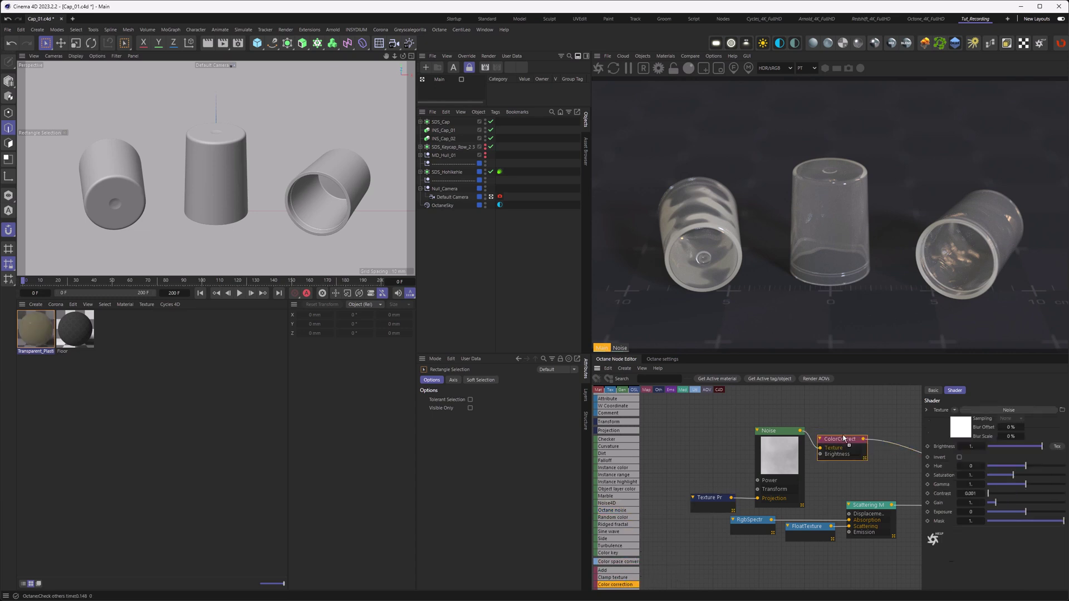
double_click(971, 446)
text(0.1)
key(Return)
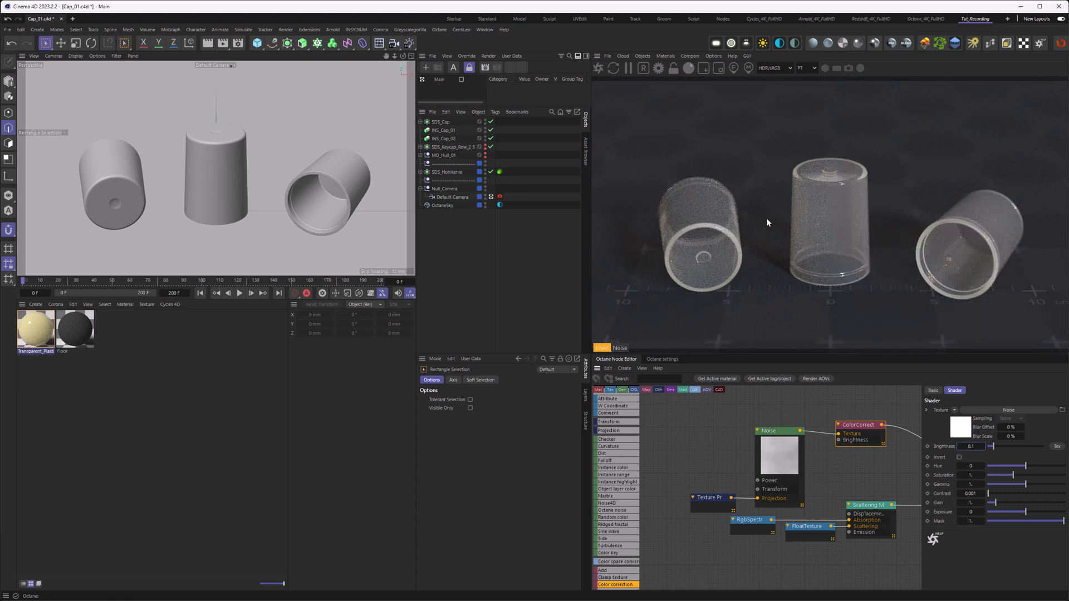
drag(861, 425, 841, 421)
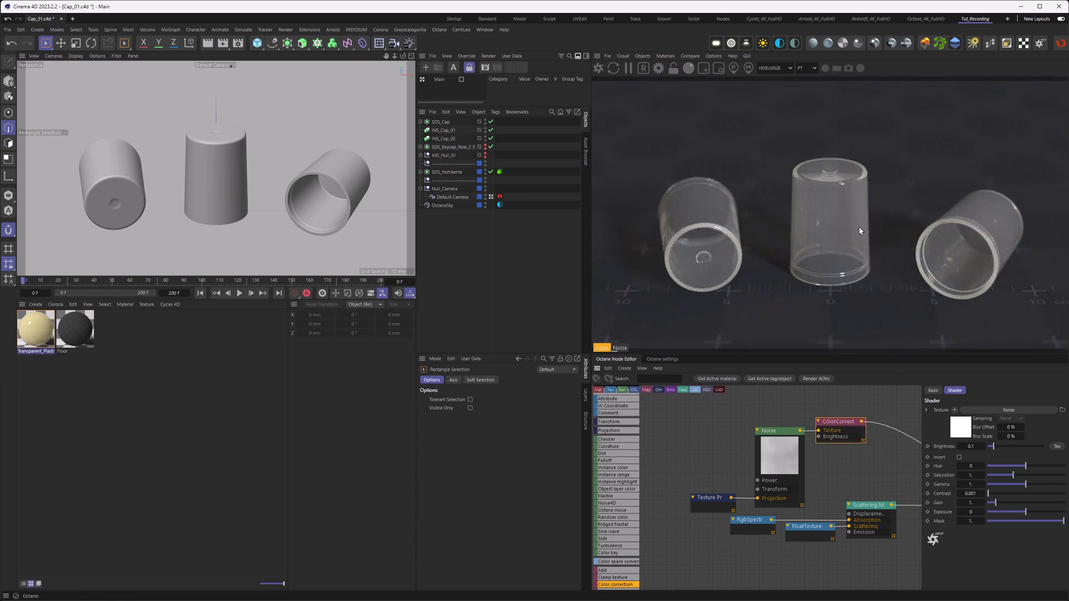
click(970, 446)
key(Return)
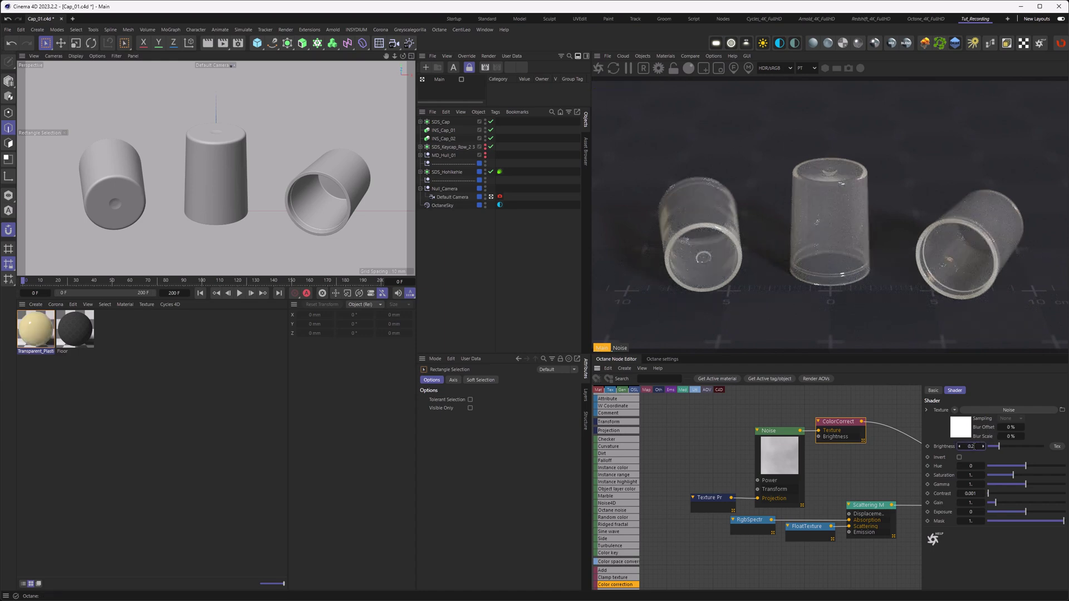
Set the Noise node to 8 octaves and ColorCorrect brightness back to 0.1.
click(764, 438)
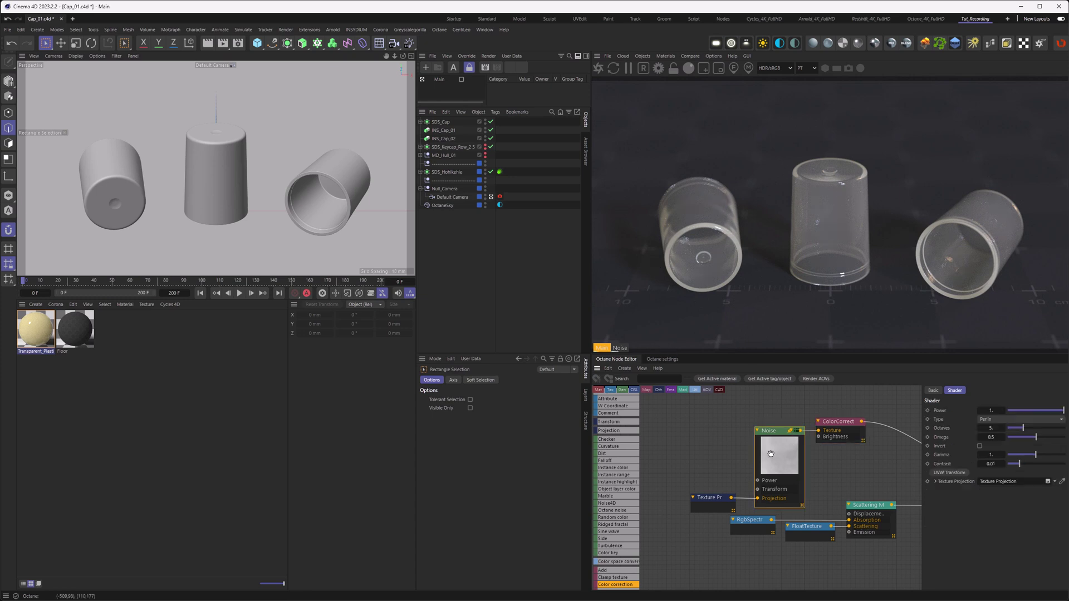
click(993, 428)
text(8)
key(Return)
click(842, 423)
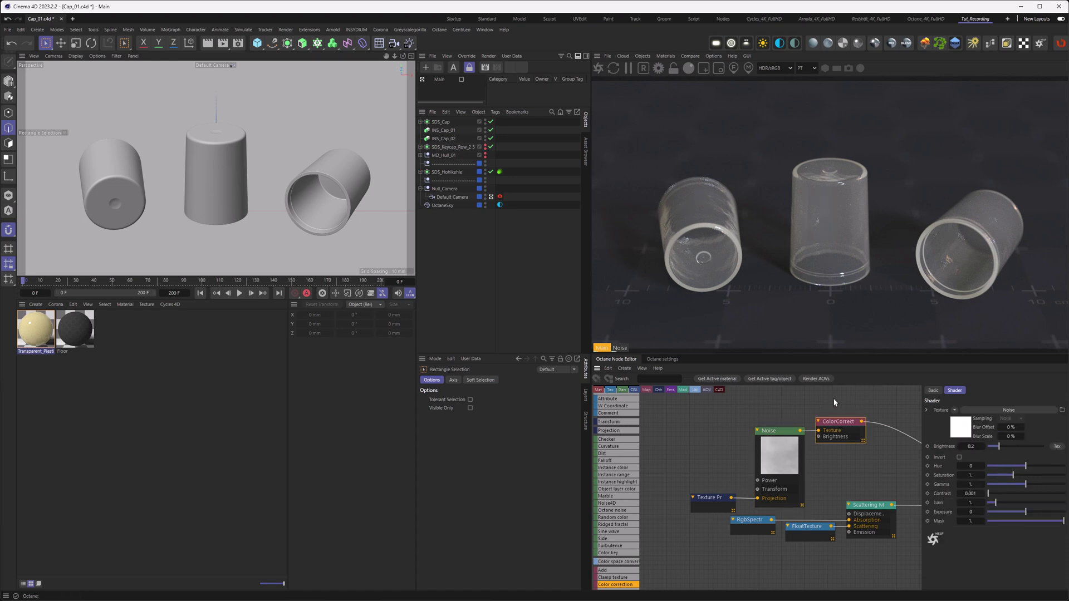
click(964, 446)
text(0,1)
key(Return)
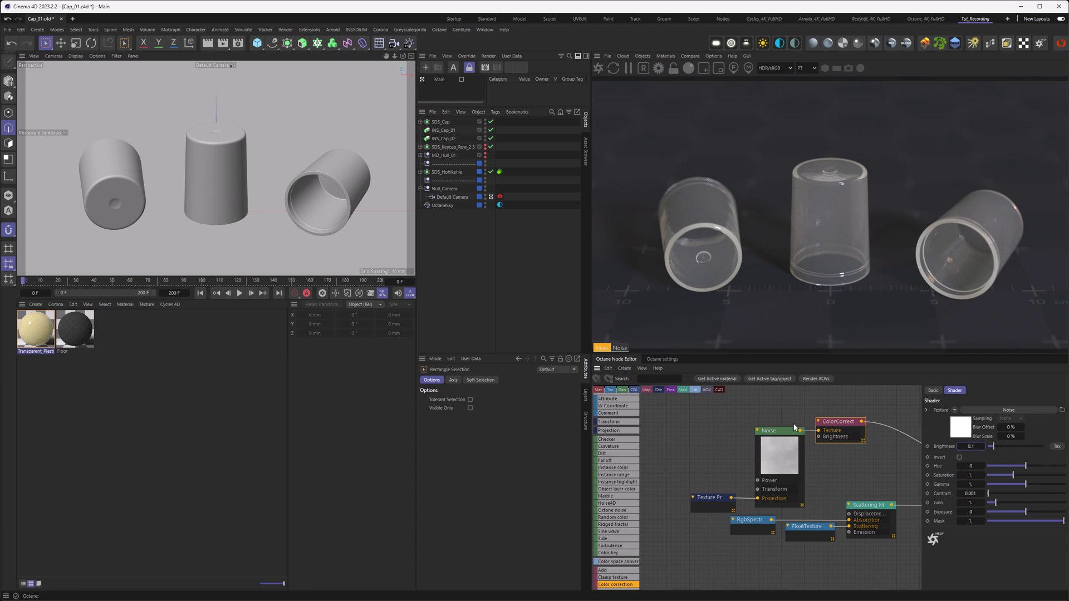
Bring Nrm_Sand.png into the node graph as a texture node above Noise.
click(613, 468)
drag(751, 448, 708, 440)
drag(729, 474, 768, 422)
middle_drag(768, 422, 750, 370)
Move the RgbSpectrum, FloatTexture and Scattering nodes down and place Nrm_Sand lower right.
drag(686, 525, 874, 593)
drag(851, 509, 850, 571)
middle_drag(835, 513, 824, 548)
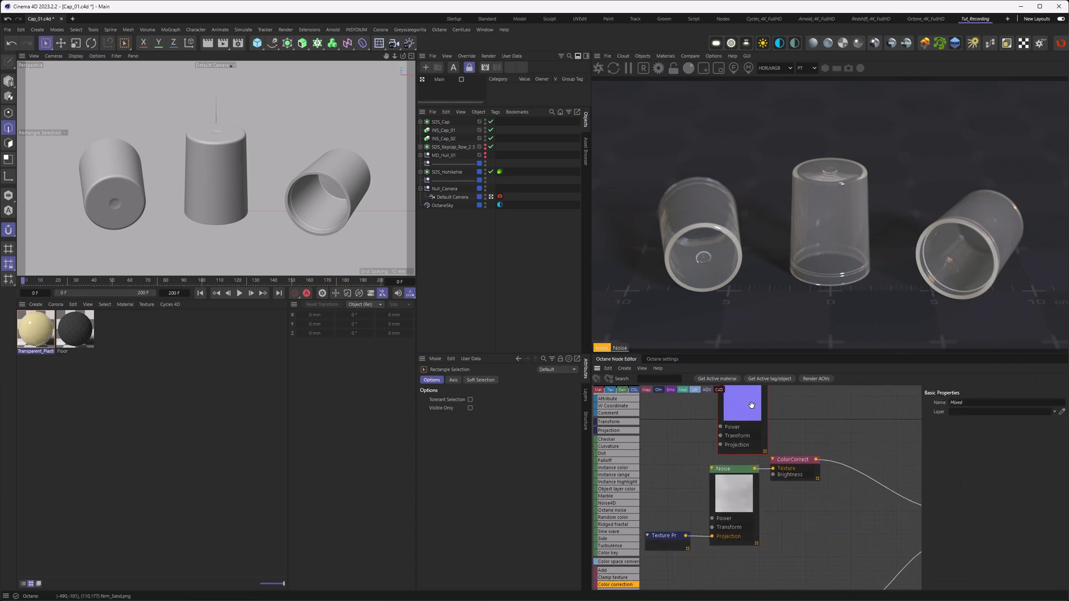
drag(751, 404, 832, 549)
click(832, 550)
middle_drag(832, 550, 744, 519)
Nudge Nrm_Sand into place and shift the Scattering and RgbSpectrum nodes further down.
drag(691, 500, 684, 498)
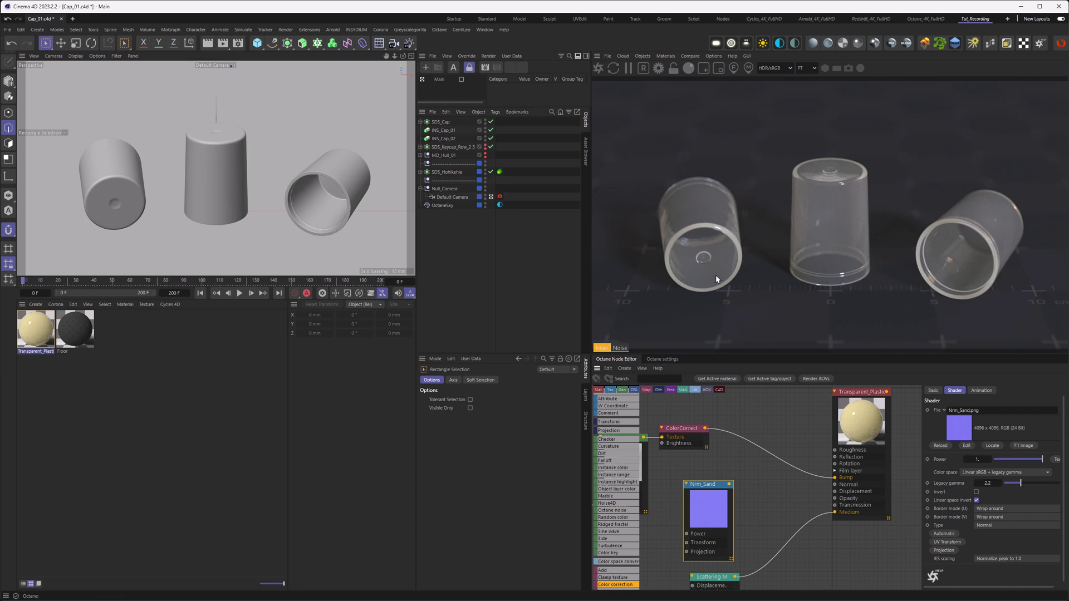
drag(717, 521, 700, 526)
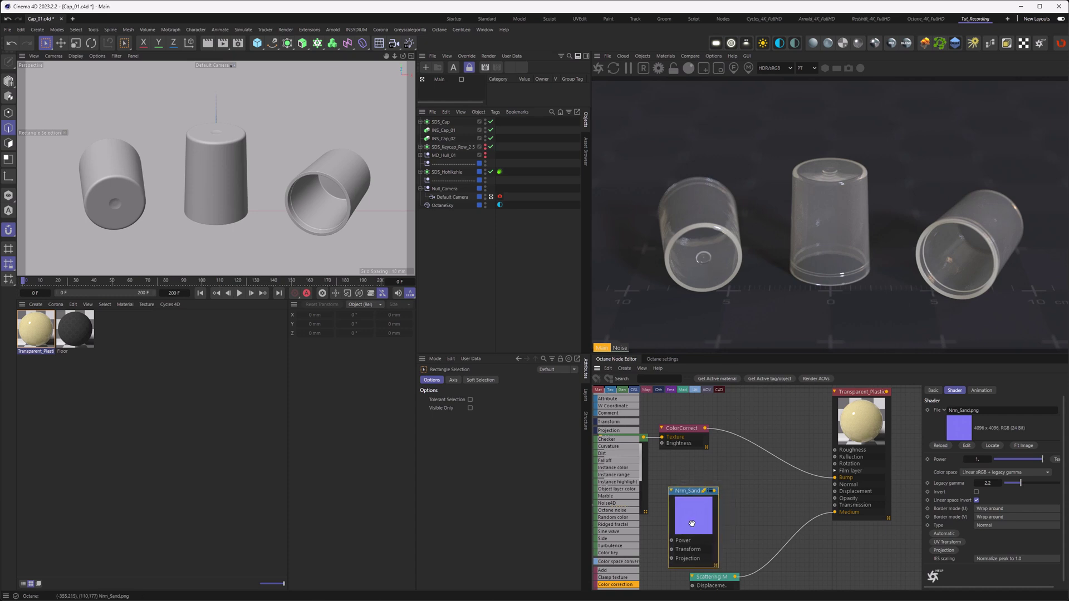
middle_drag(701, 526, 783, 483)
drag(830, 523, 652, 573)
drag(798, 533, 799, 555)
drag(786, 473, 806, 486)
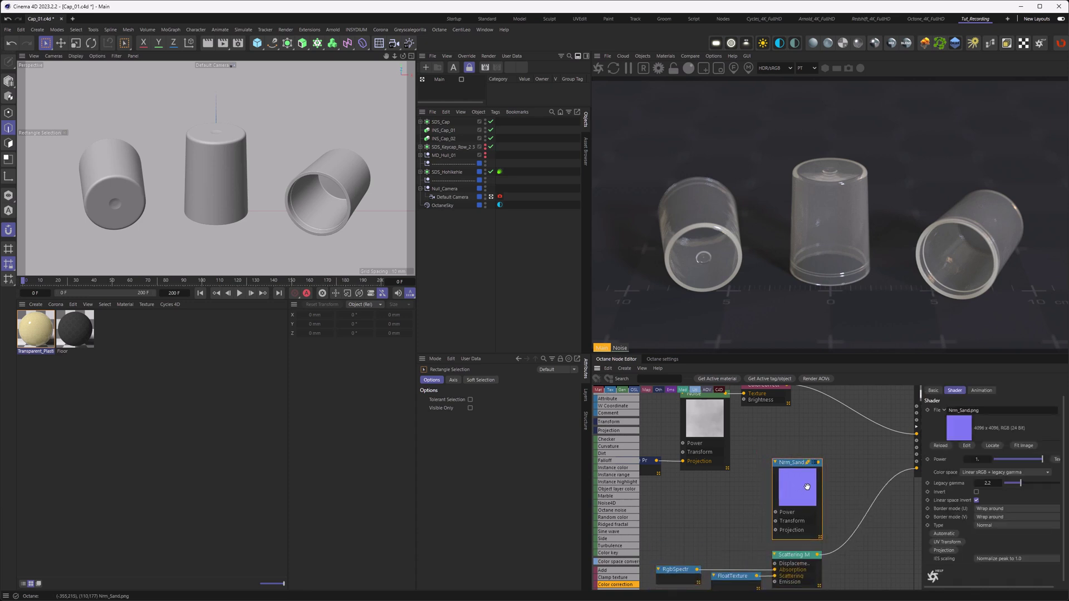
Add a Triplanar node beside Nrm_Sand and link its output to the material.
right_click(702, 491)
text(TR)
click(770, 505)
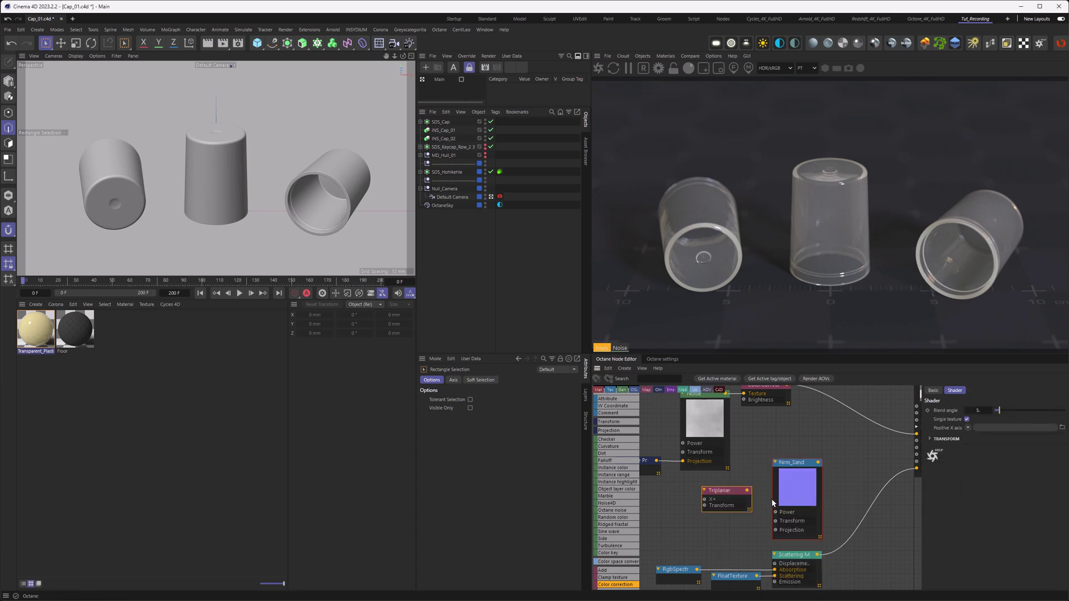
drag(724, 494, 838, 461)
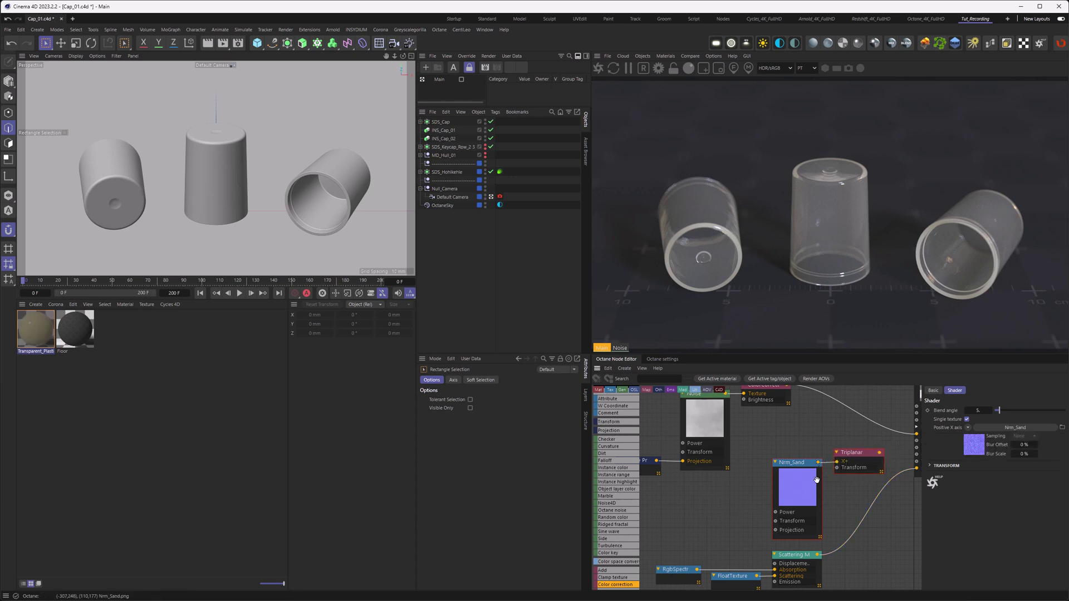
middle_drag(844, 476, 789, 482)
drag(824, 458, 861, 446)
Give Nrm_Sand a Triplanar texture projection and solo the Triplanar node to preview.
click(733, 538)
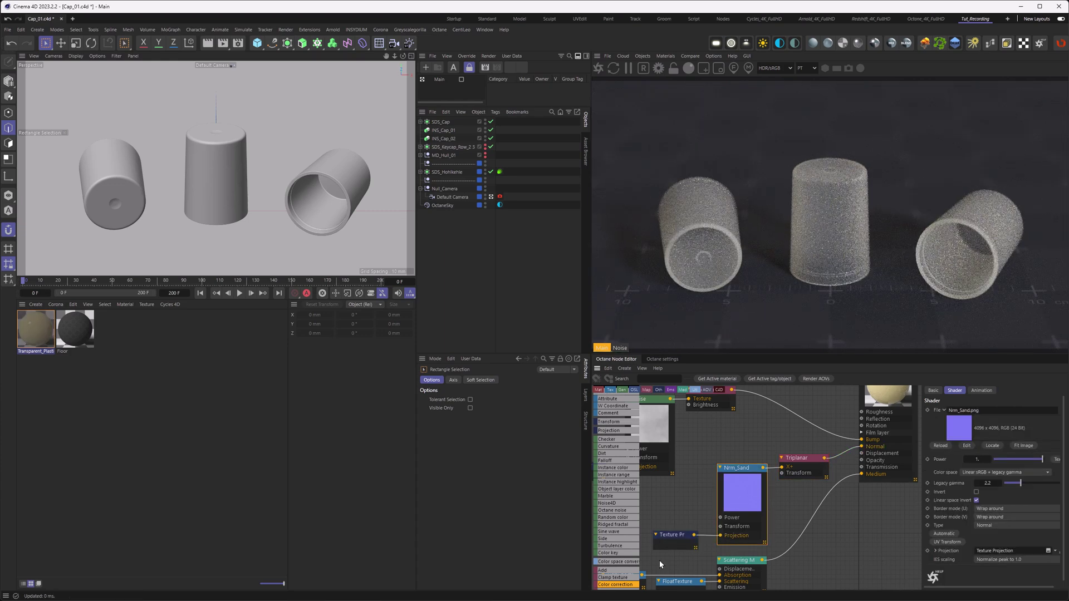
click(945, 551)
click(991, 410)
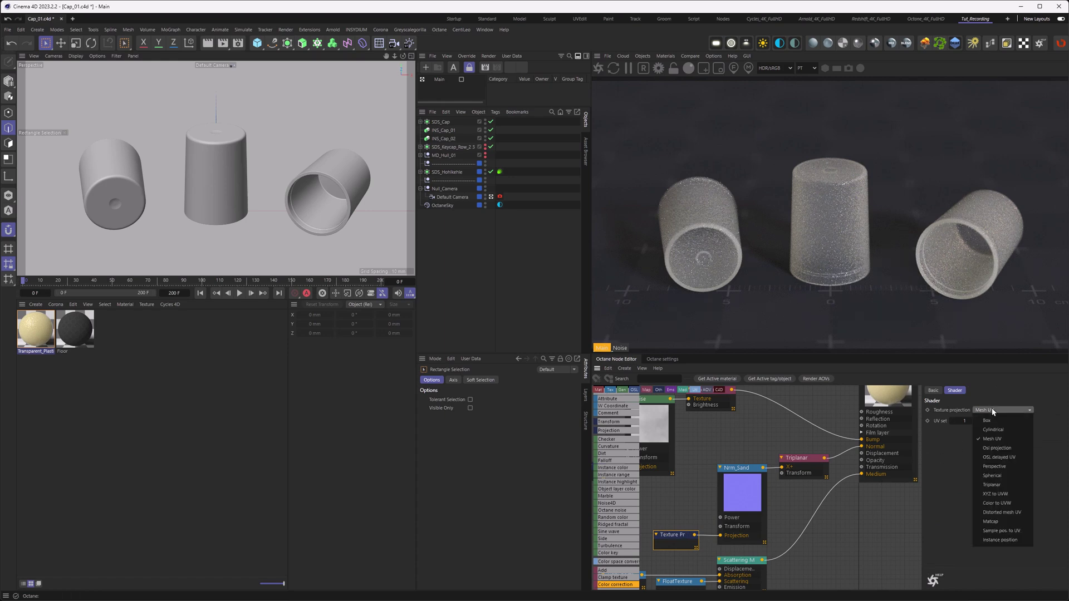
click(1008, 485)
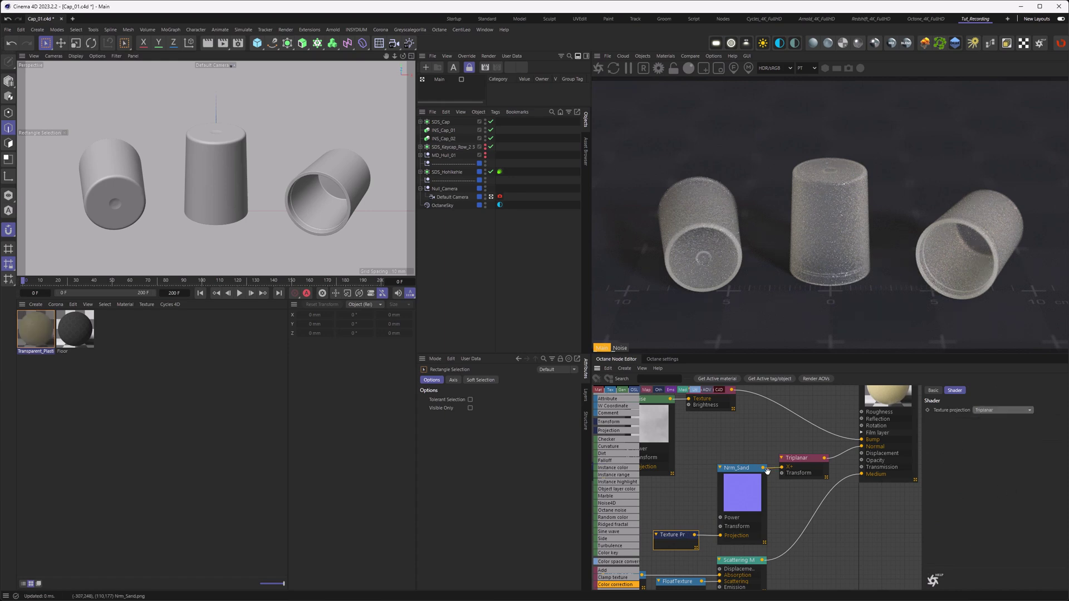
right_click(794, 461)
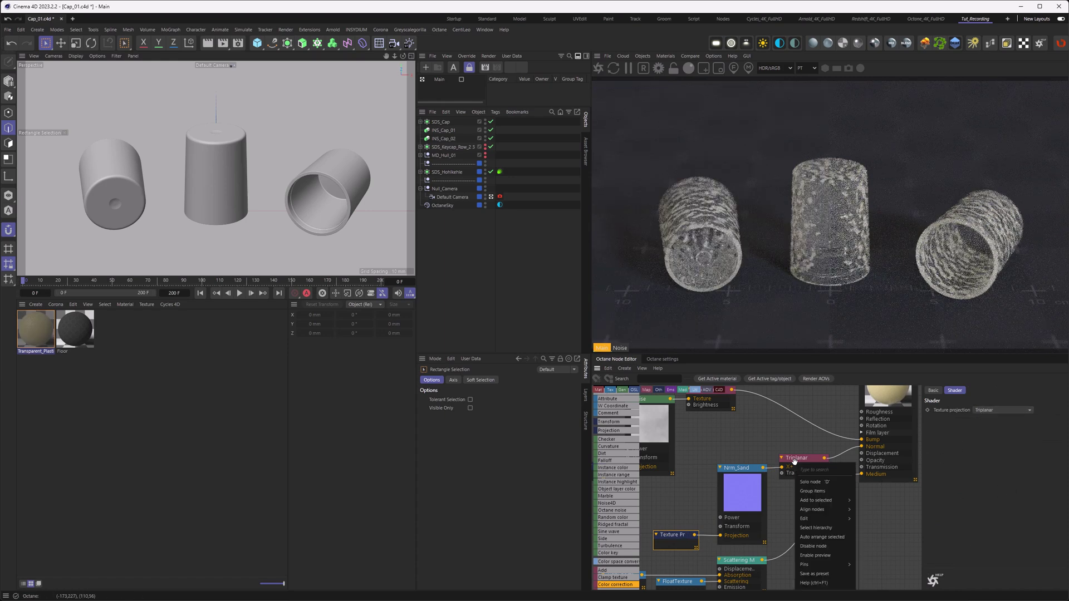
click(821, 482)
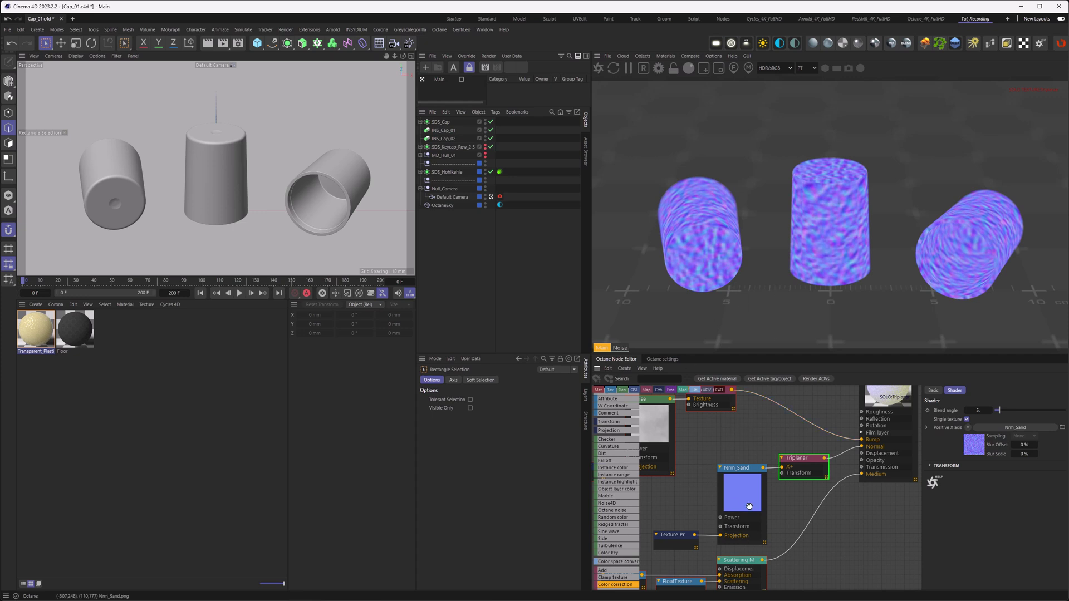
Add a UV Transform to Nrm_Sand with scale 0.2, then reduce it to 0.1.
click(715, 484)
middle_drag(715, 483, 752, 466)
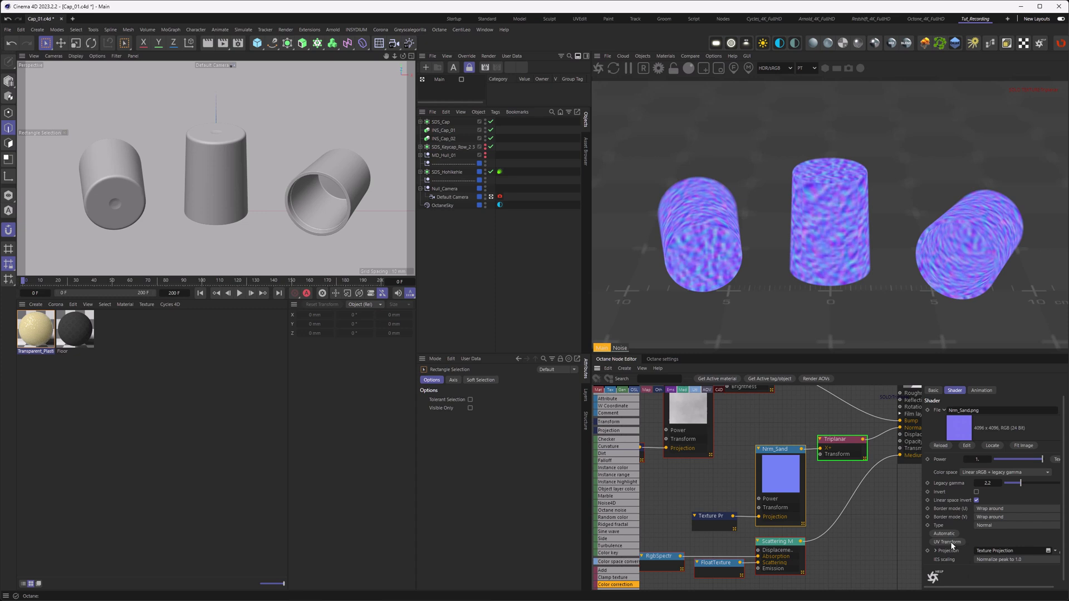
click(949, 542)
drag(735, 513, 654, 515)
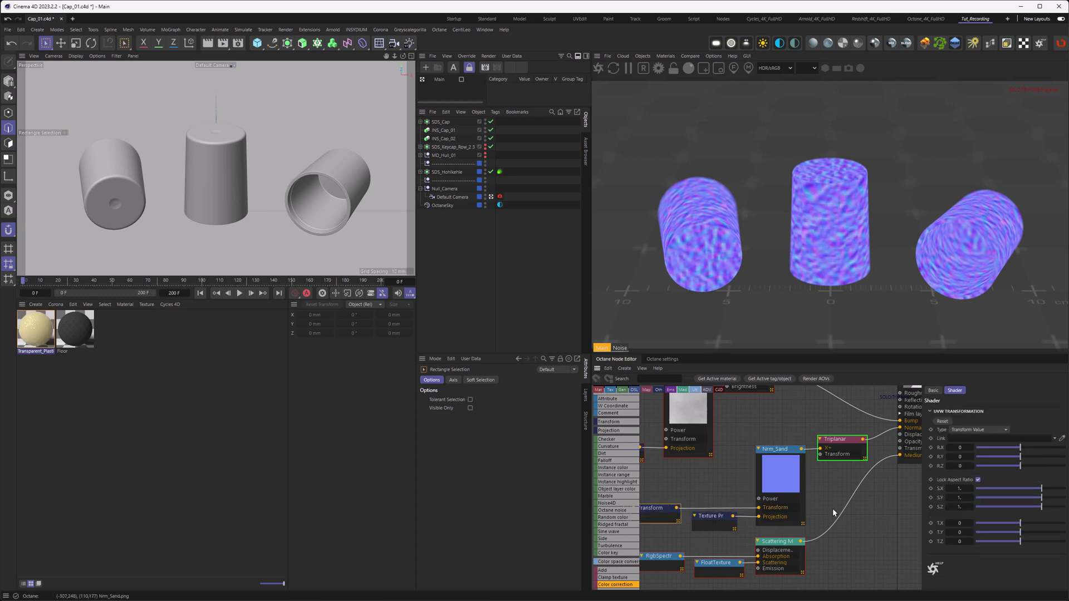
double_click(954, 489)
text(0.2)
key(Return)
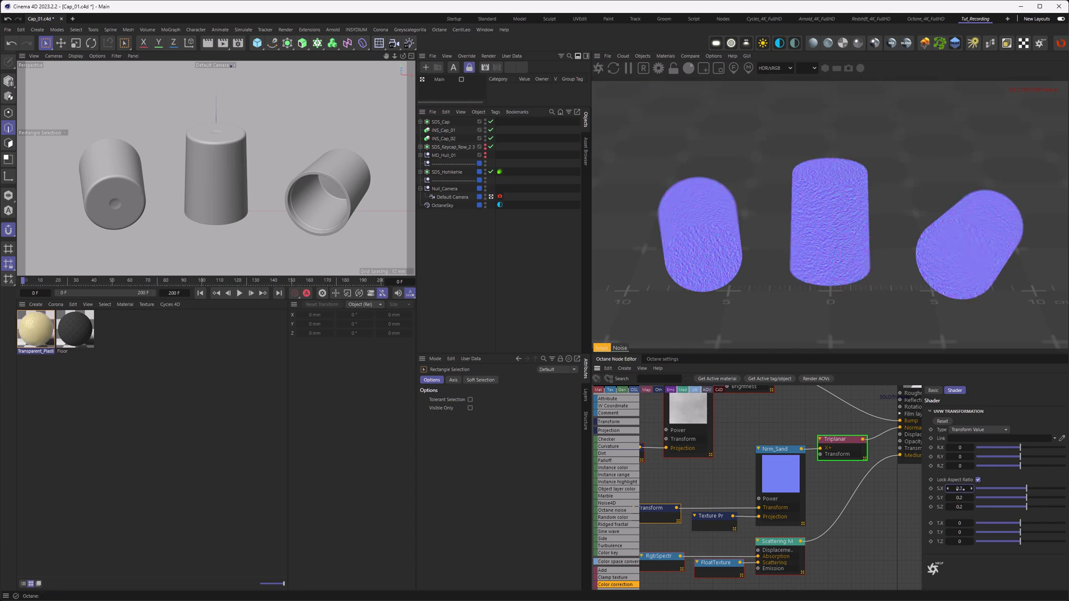
drag(960, 489, 959, 489)
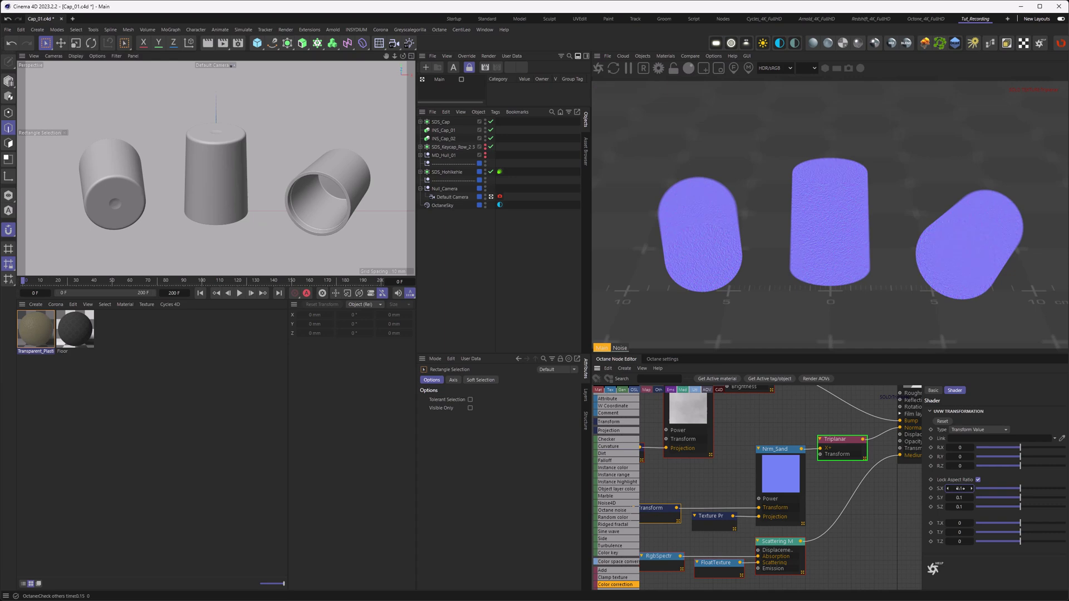
Wire Nrm_Sand into Triplanar X+ and the Triplanar output into the material's Normal.
drag(809, 451, 821, 448)
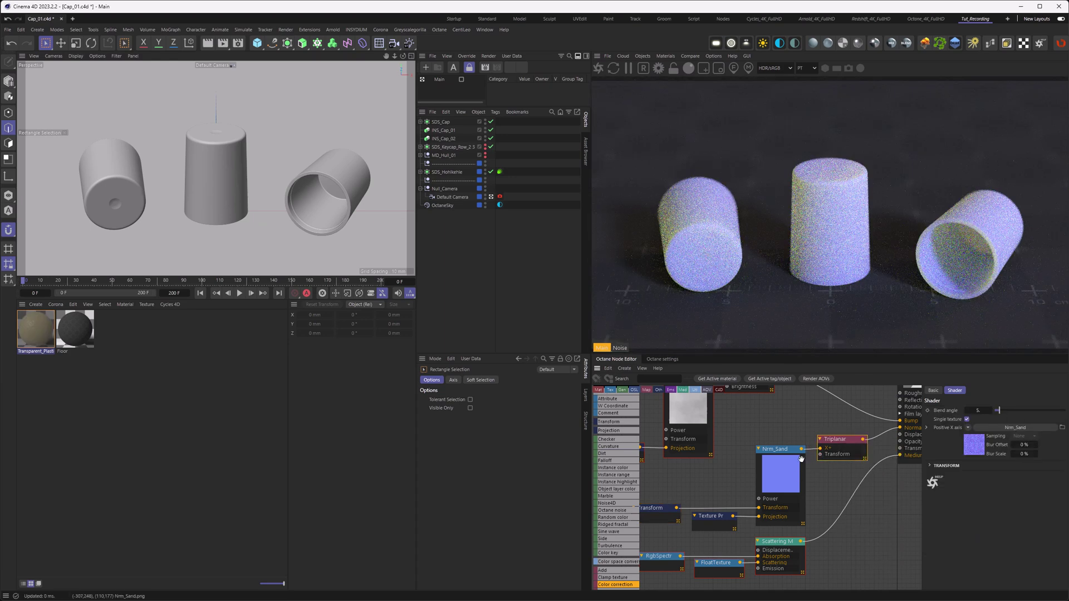
drag(665, 486, 776, 538)
drag(898, 425, 899, 428)
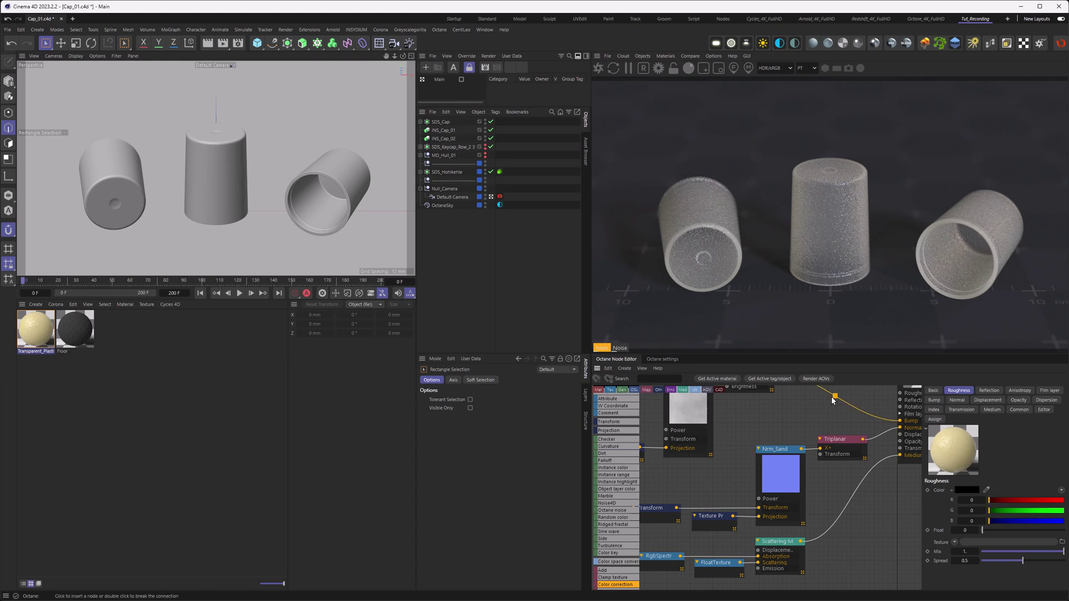
Expand SDS_Cap and show the Cap's Concave vertex map shading in the viewport, after briefly viewing Convex.
middle_drag(766, 413, 800, 478)
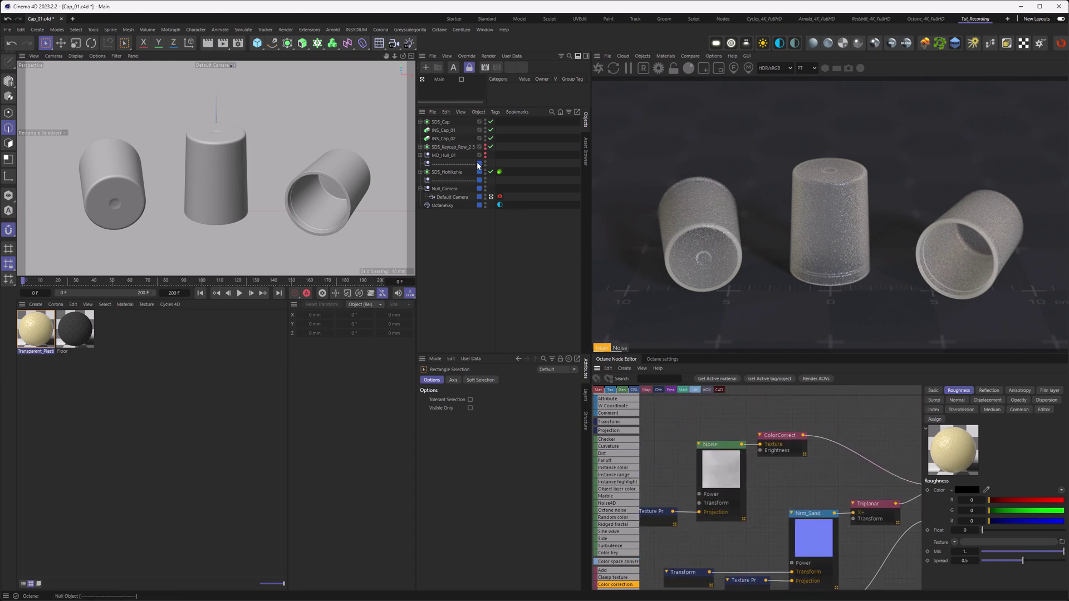
click(421, 121)
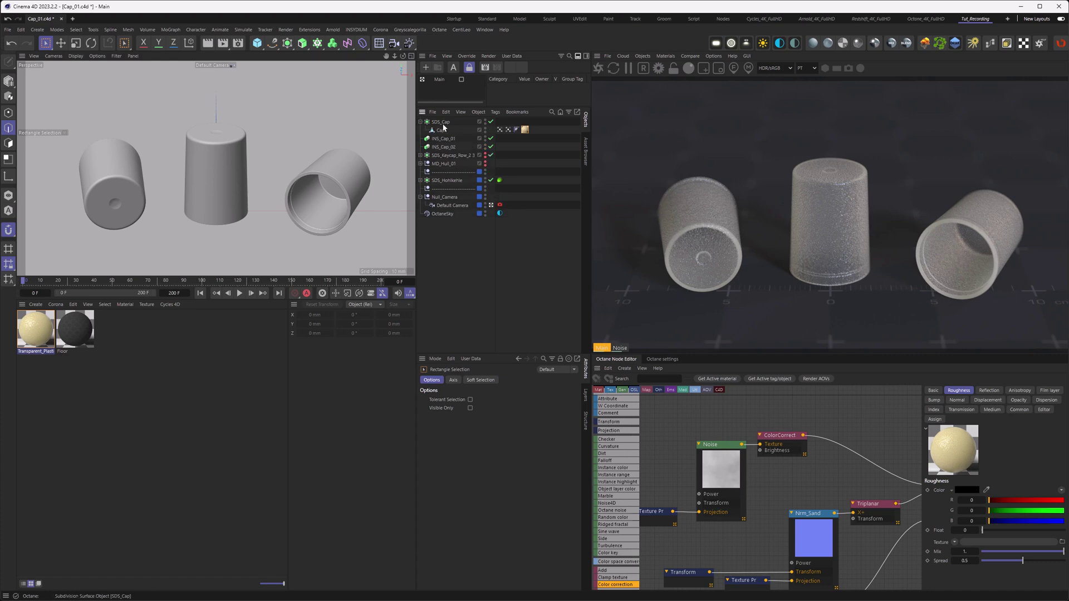
click(500, 130)
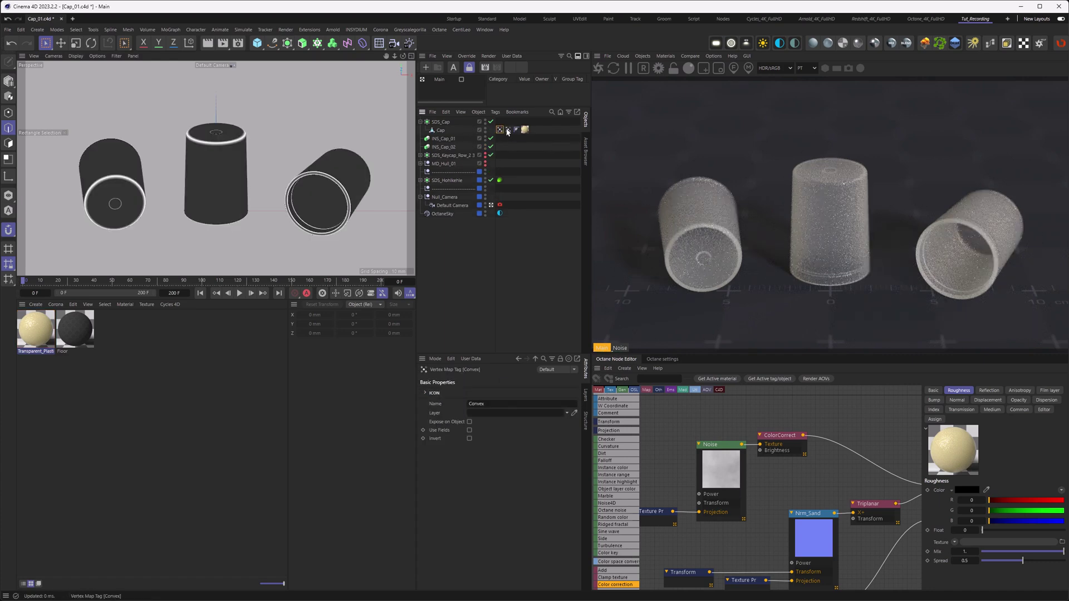
click(509, 130)
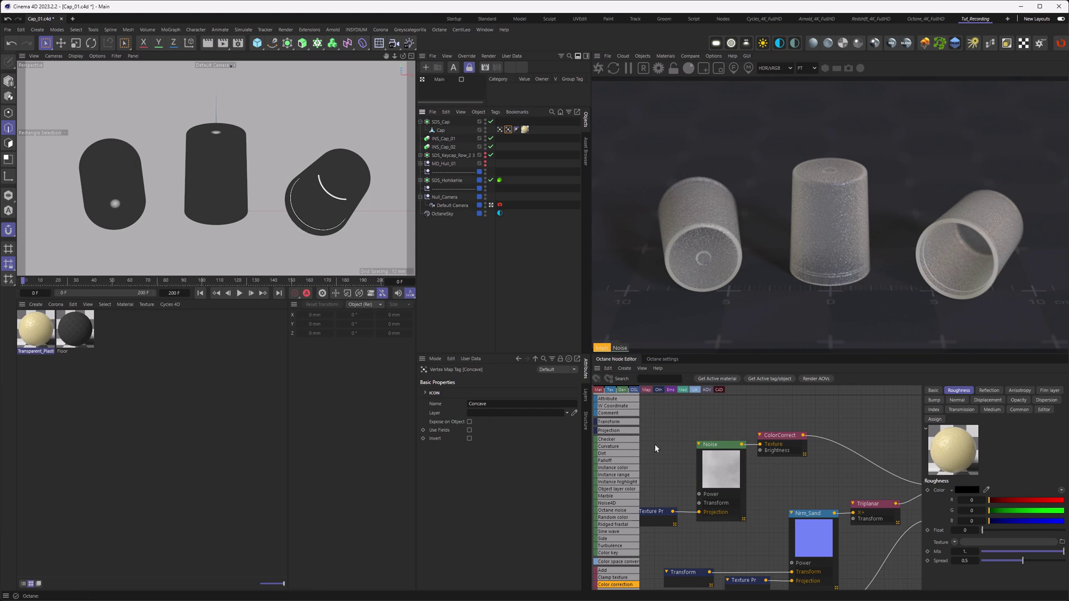
Search 'att' to add an Octane Attribute texture node and collapse its preview.
middle_drag(677, 468, 723, 436)
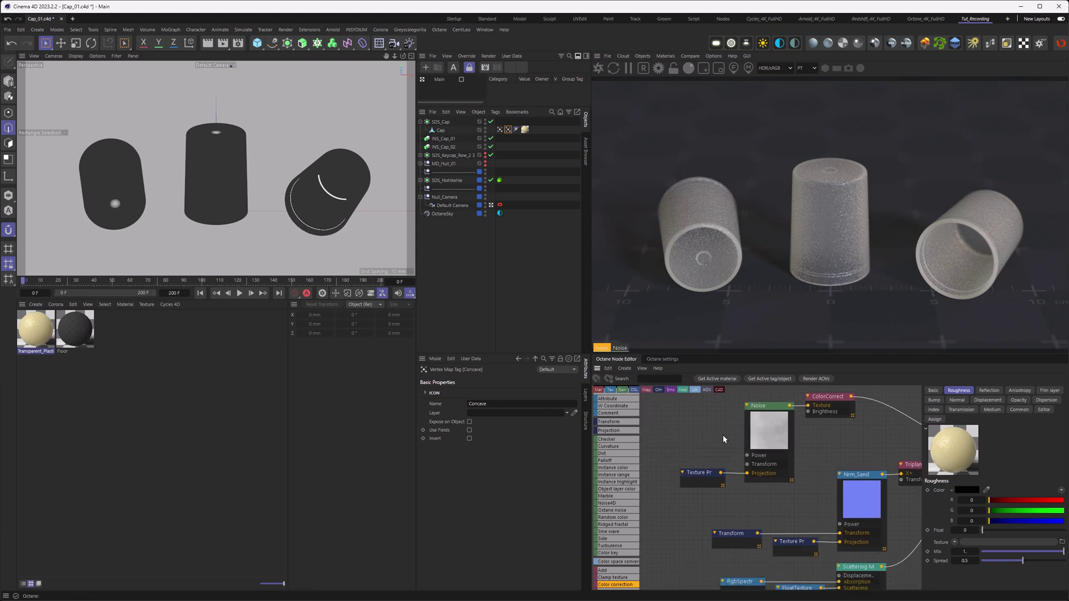
click(650, 378)
text(att)
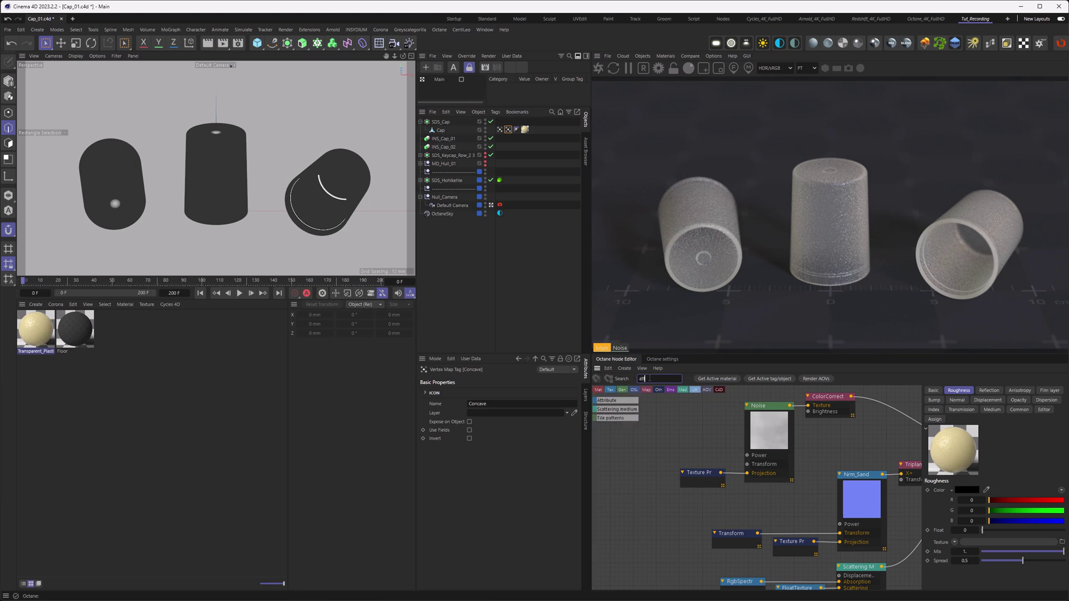
drag(609, 400, 648, 503)
right_click(656, 513)
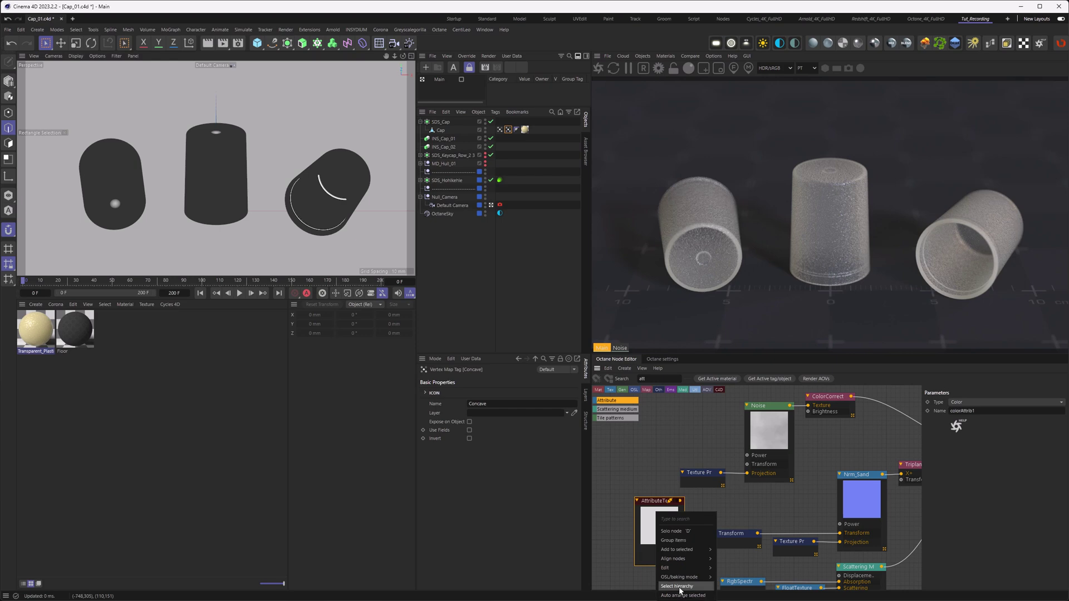
click(682, 595)
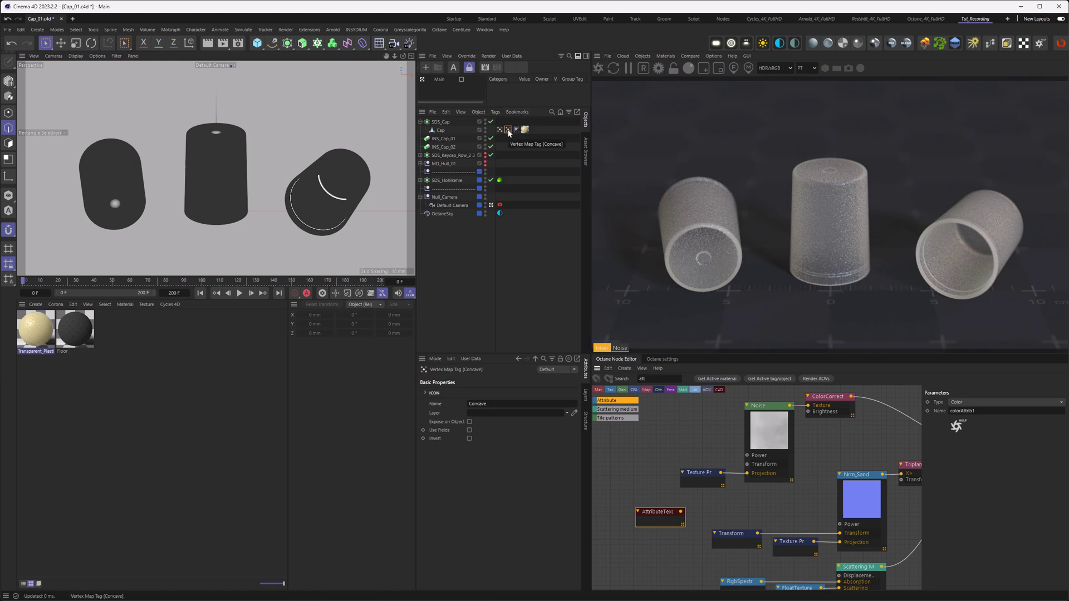
Name the attribute 'Concave' and switch its type from Color to Float.
click(979, 411)
text(Concave)
click(981, 402)
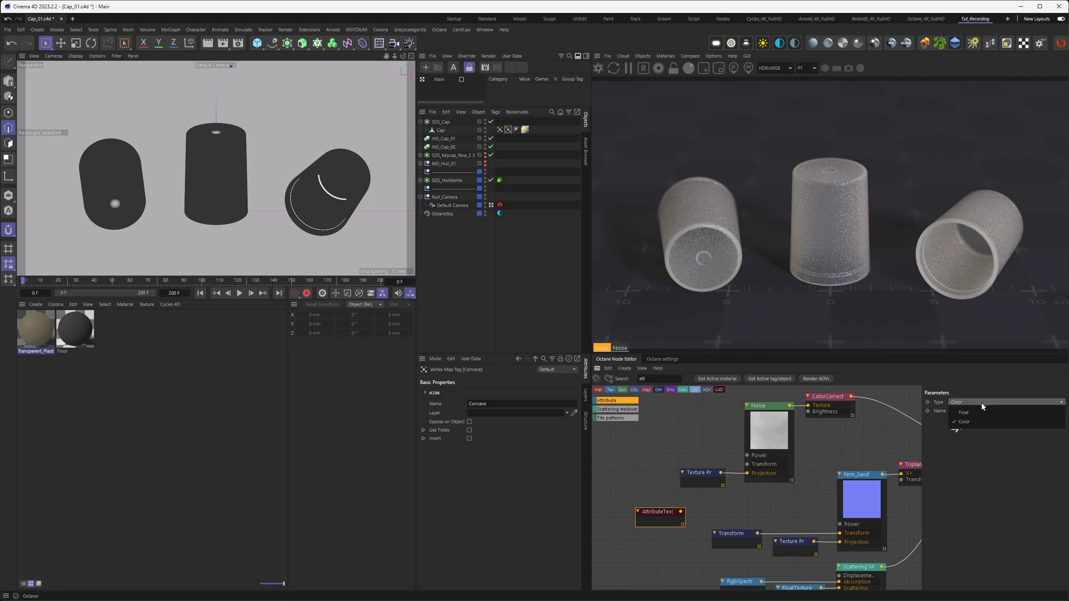
click(975, 415)
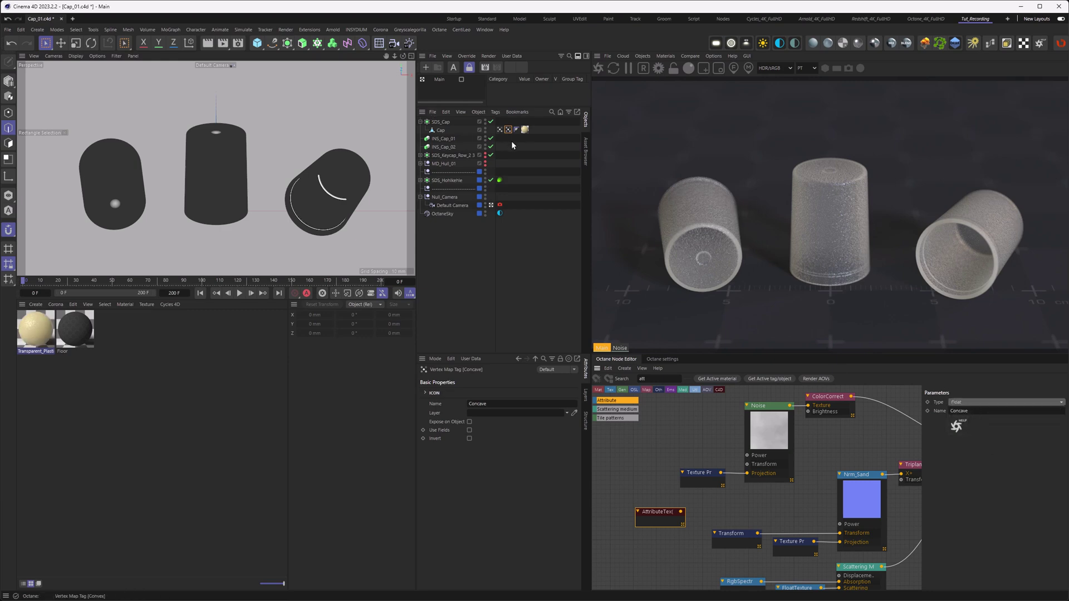
drag(650, 515, 658, 514)
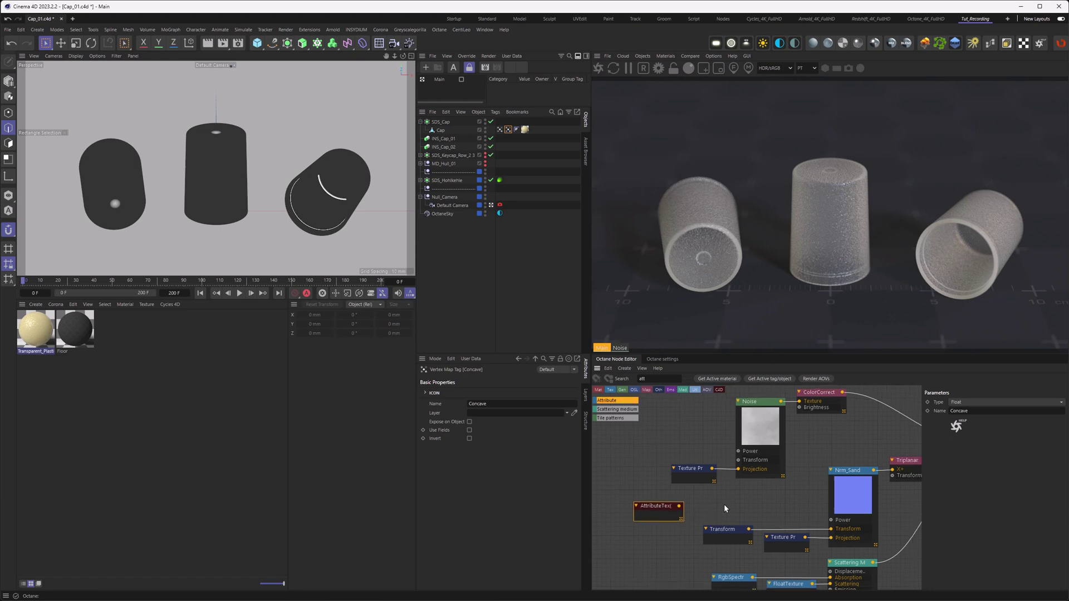
mouse_move(724, 504)
middle_down()
mouse_move(710, 477)
mouse_move(724, 495)
middle_up()
Wire the AttributeTex output into the material's Transmission input.
drag(635, 500, 826, 430)
middle_drag(869, 440, 787, 469)
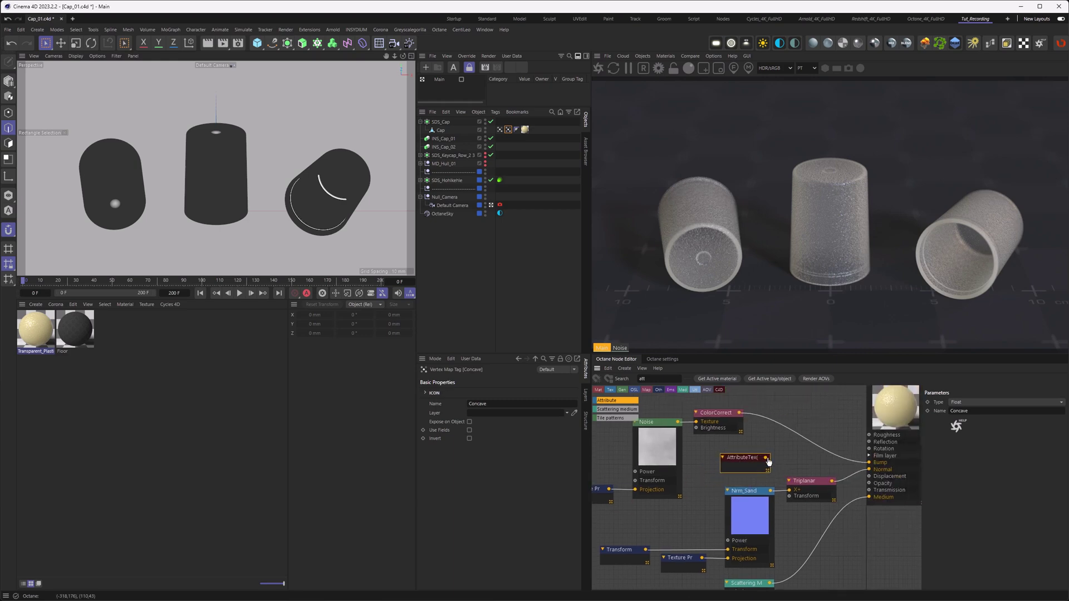
drag(767, 458, 869, 490)
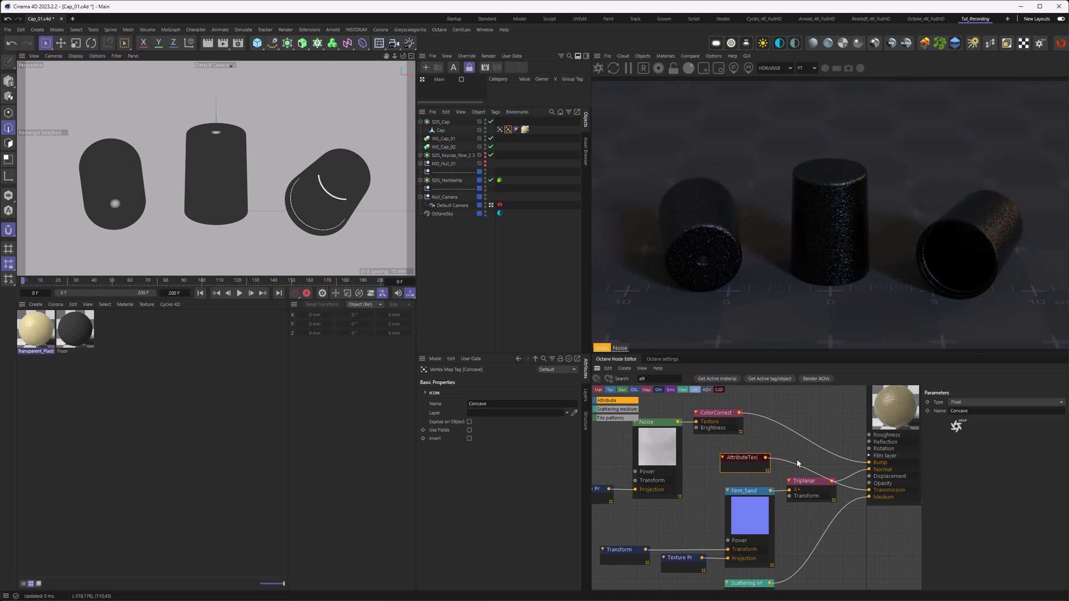
Solo the AttributeTex node to preview the concave mask, then disable solo.
right_click(751, 458)
click(768, 482)
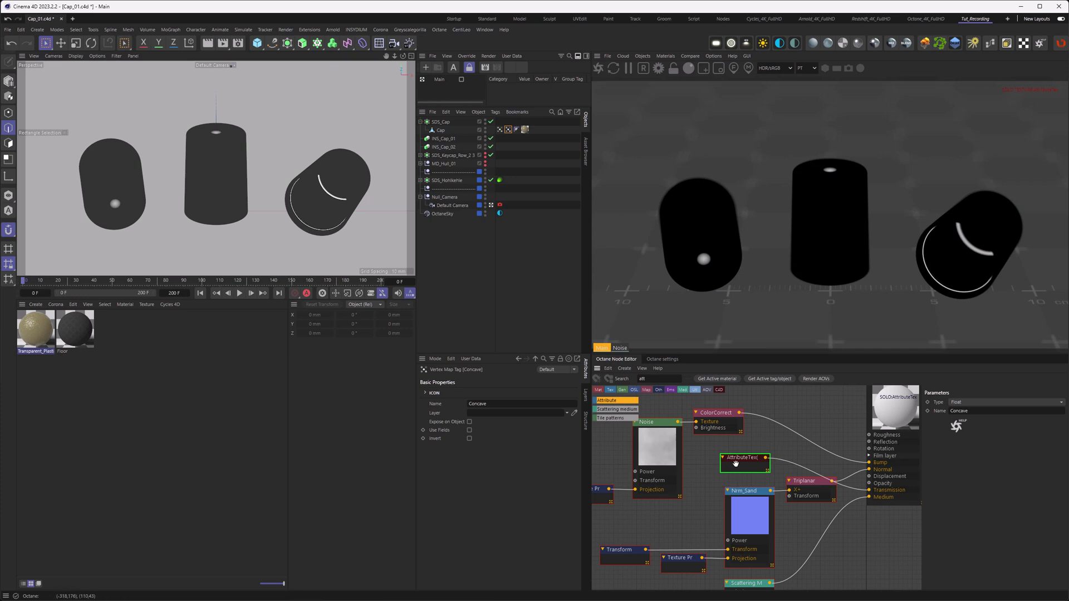
right_click(754, 457)
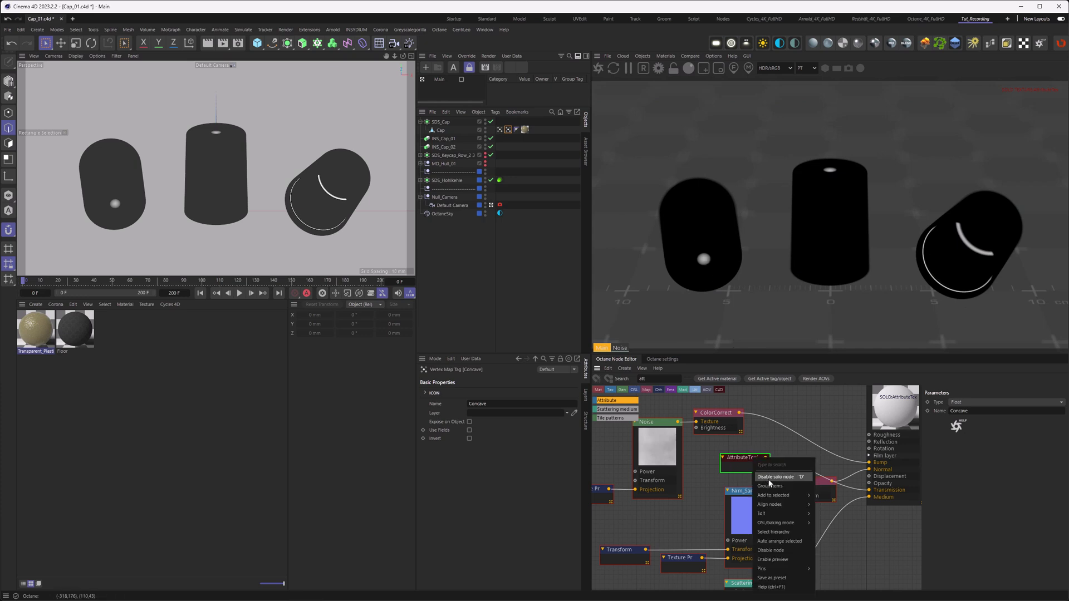
click(772, 478)
Add an Octane Gradient via 'gr' search and feed it into Nrm_Sand's Power.
drag(753, 460, 691, 508)
click(657, 379)
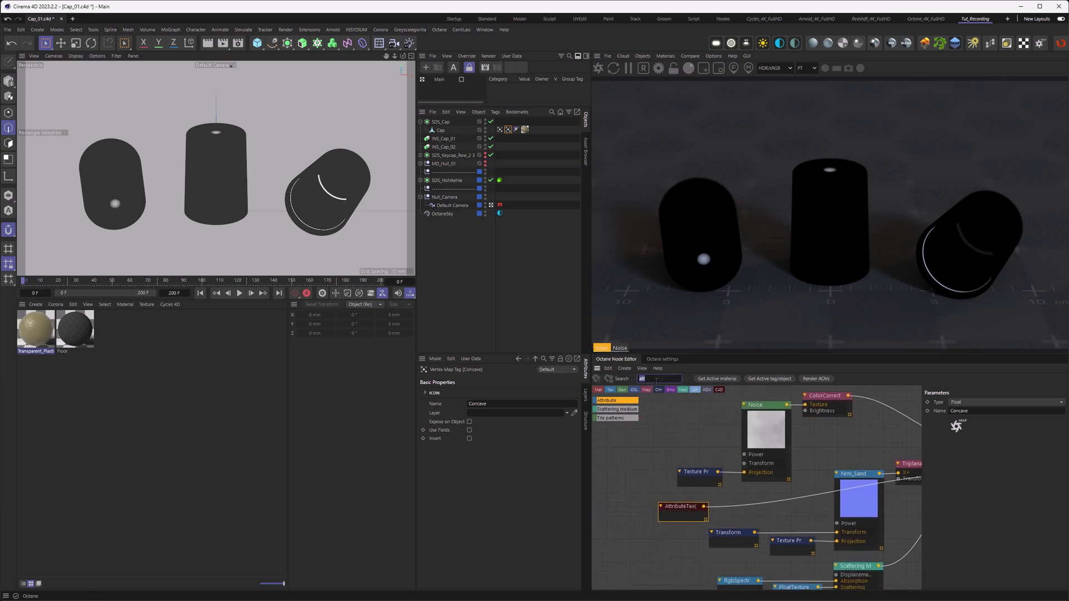
text(gr)
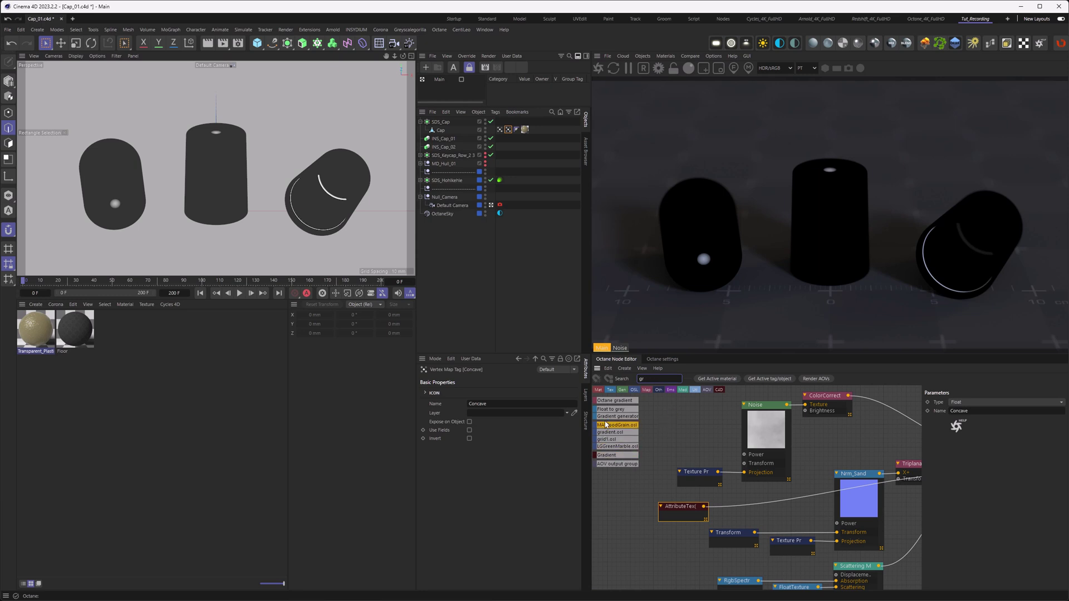
drag(615, 401, 744, 501)
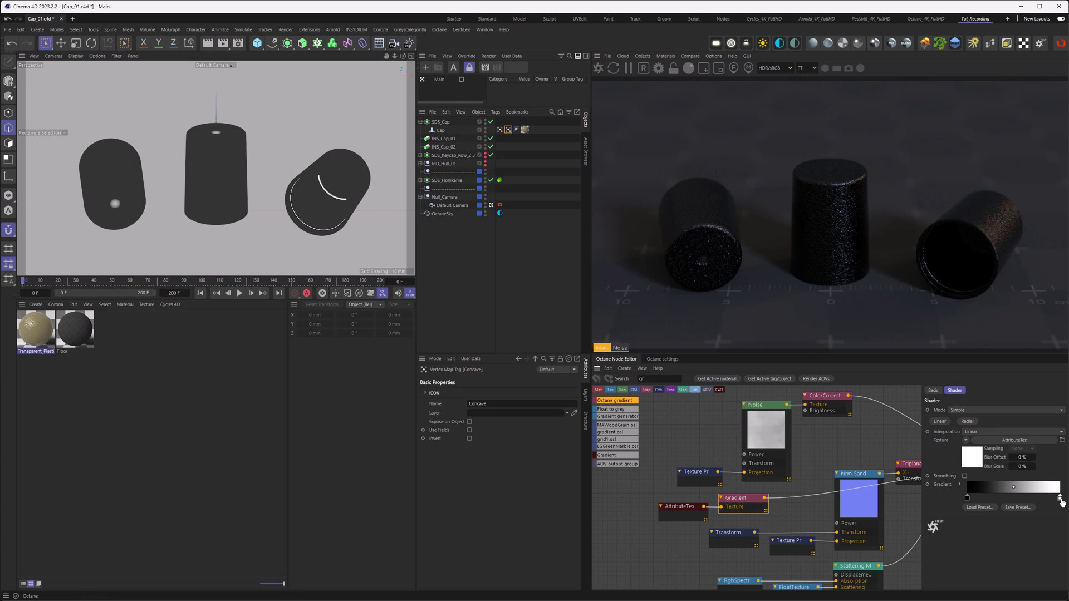
click(966, 497)
drag(764, 498, 837, 524)
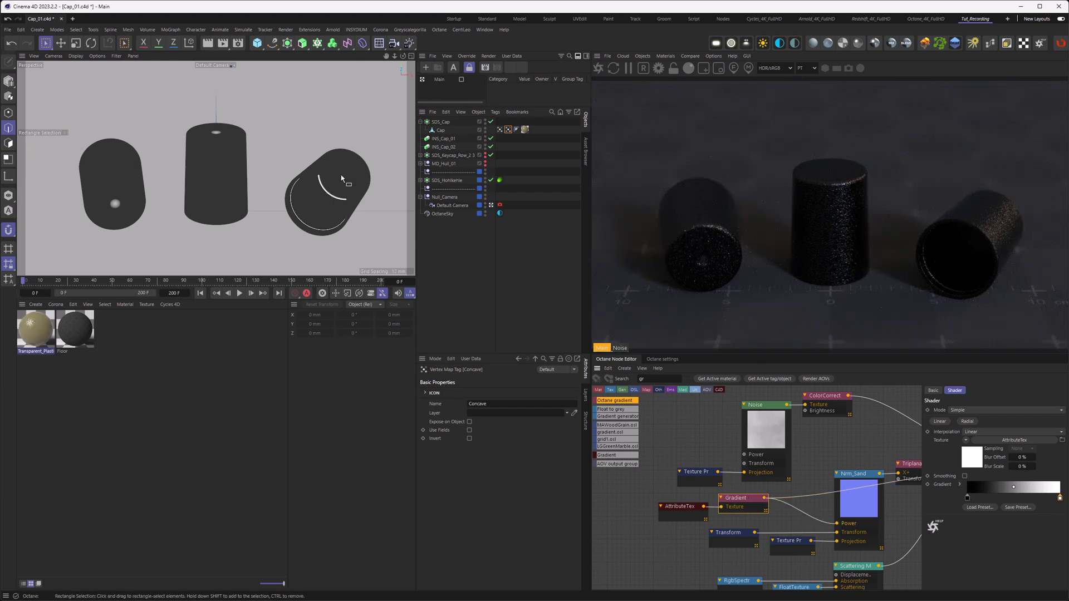
Raise the gradient's dark knot value to 25%.
click(960, 483)
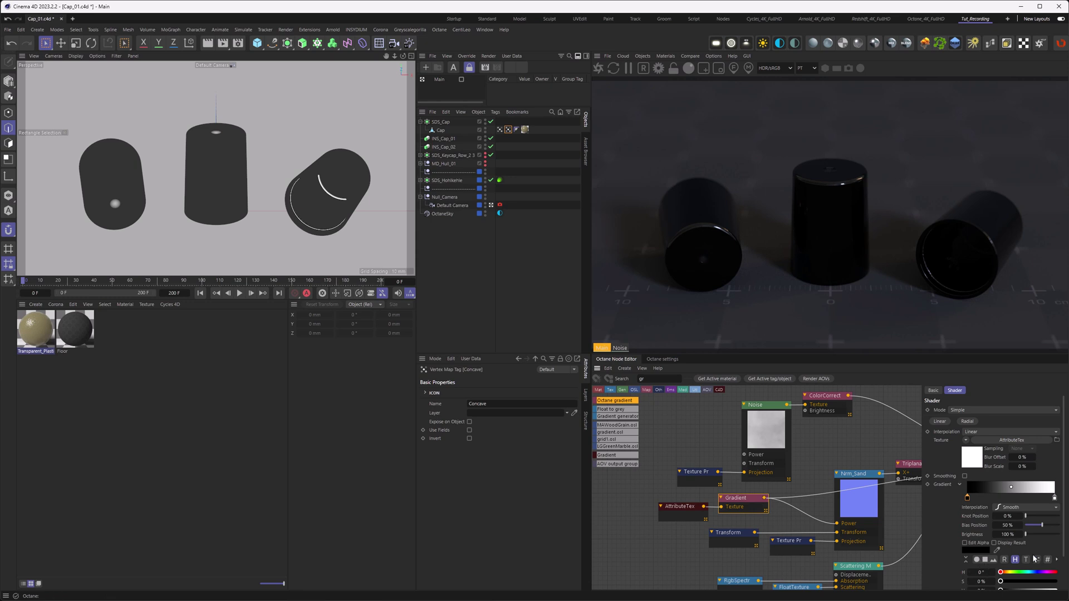
scroll(1063, 553, down, 2)
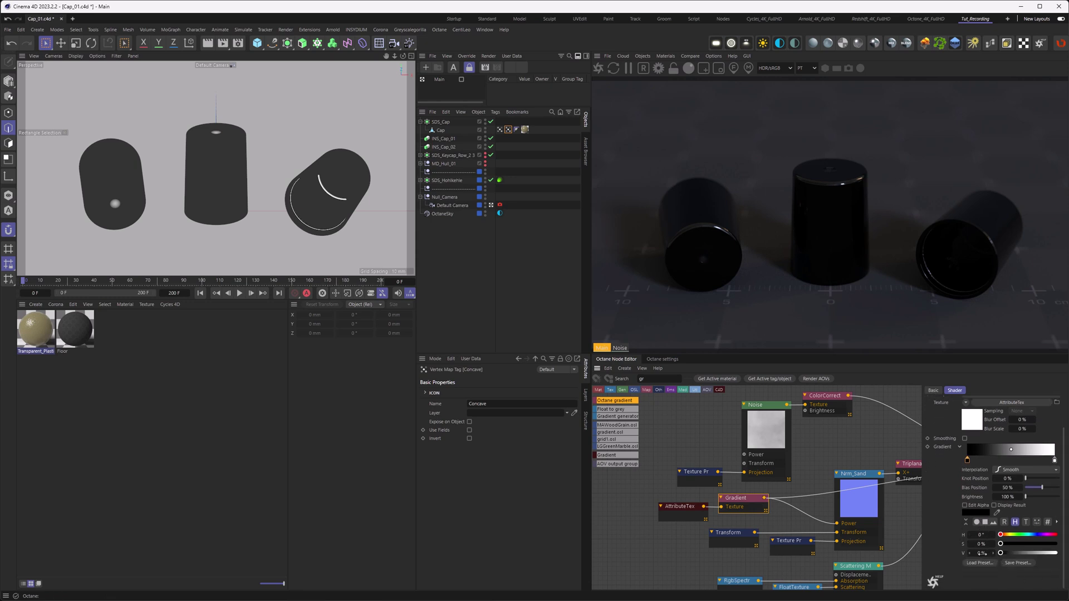
click(981, 553)
text(25)
key(Return)
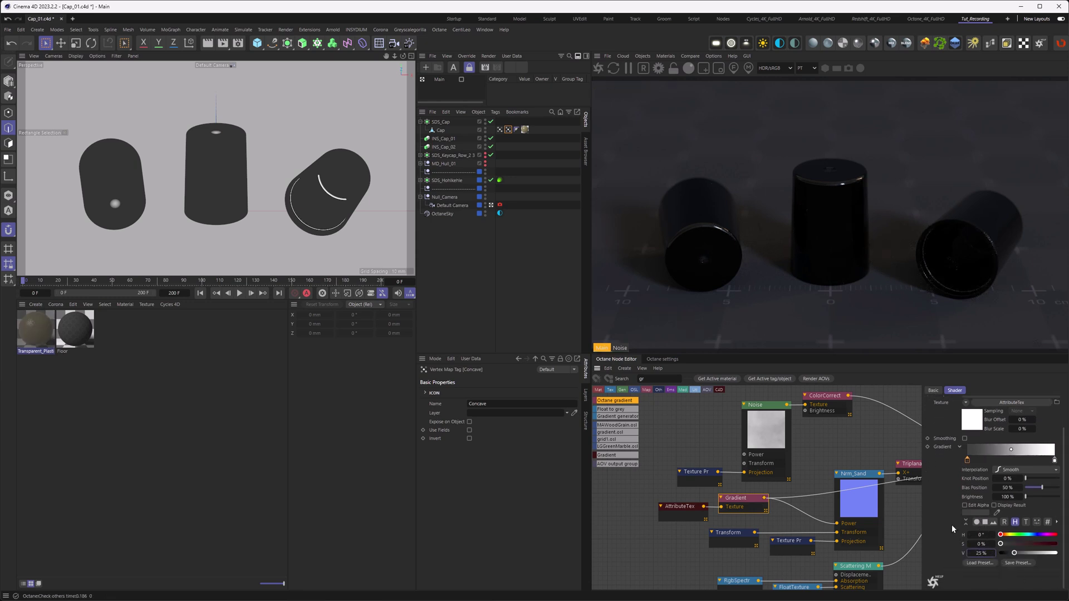
middle_drag(766, 494, 669, 500)
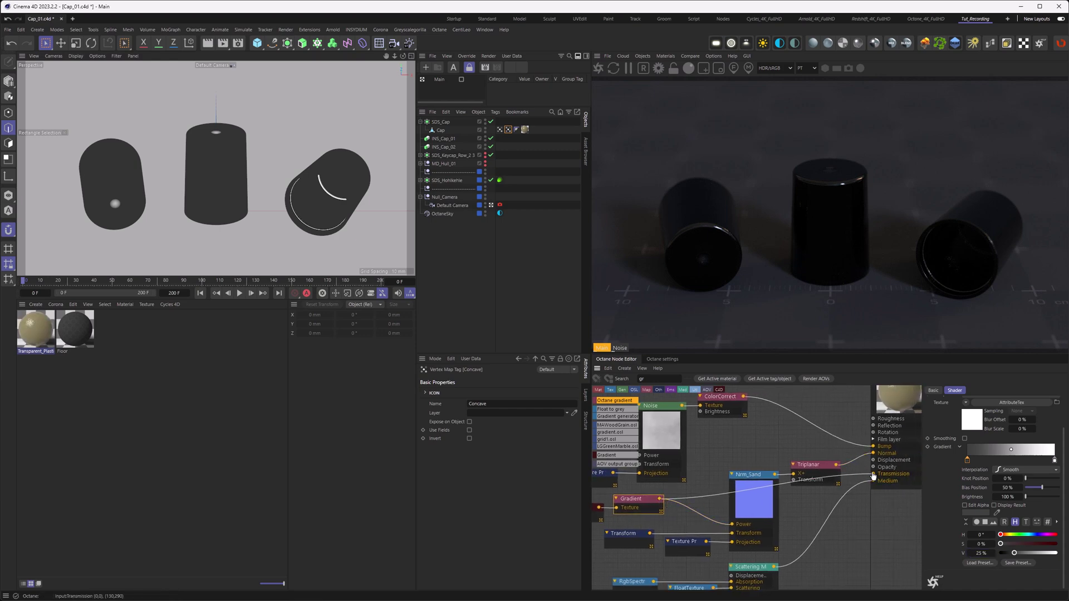
Unplug the attribute from Transmission and shift the Gradient and AttributeTex nodes left.
drag(857, 472, 852, 477)
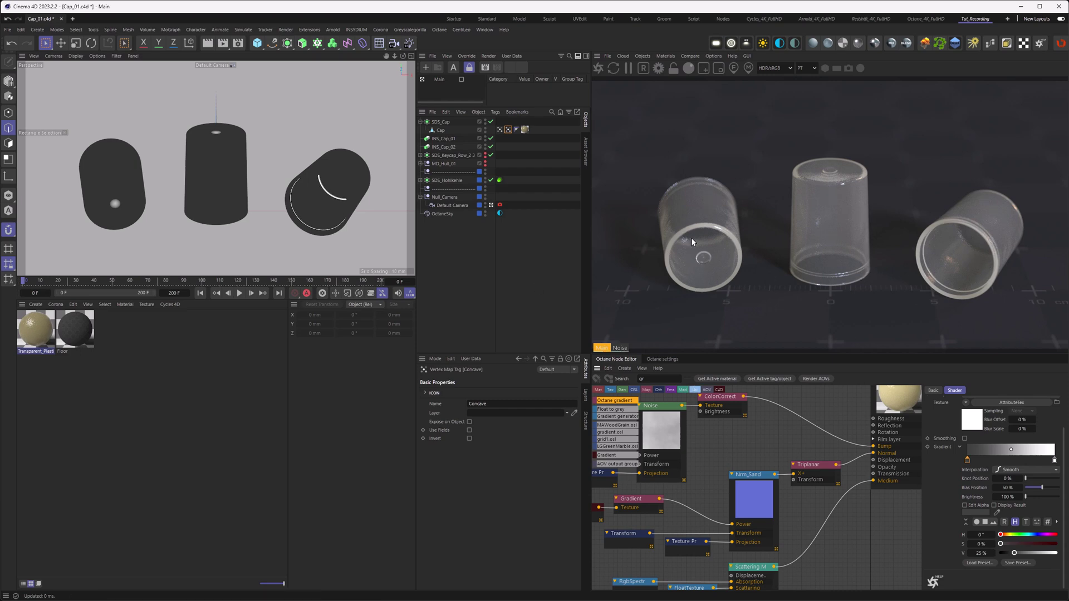
middle_drag(691, 470, 794, 459)
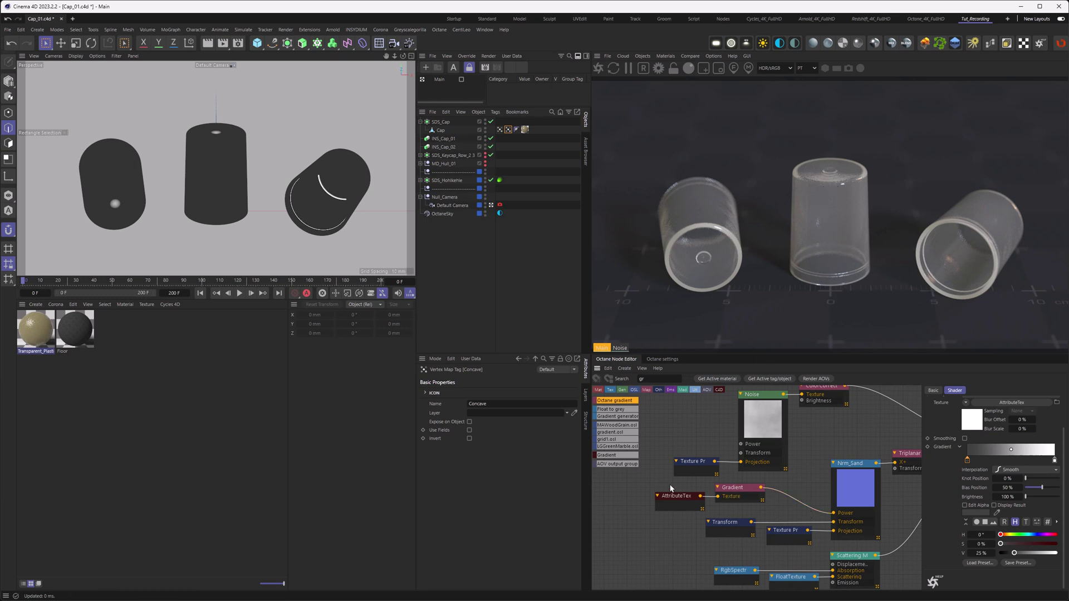
drag(670, 484, 680, 518)
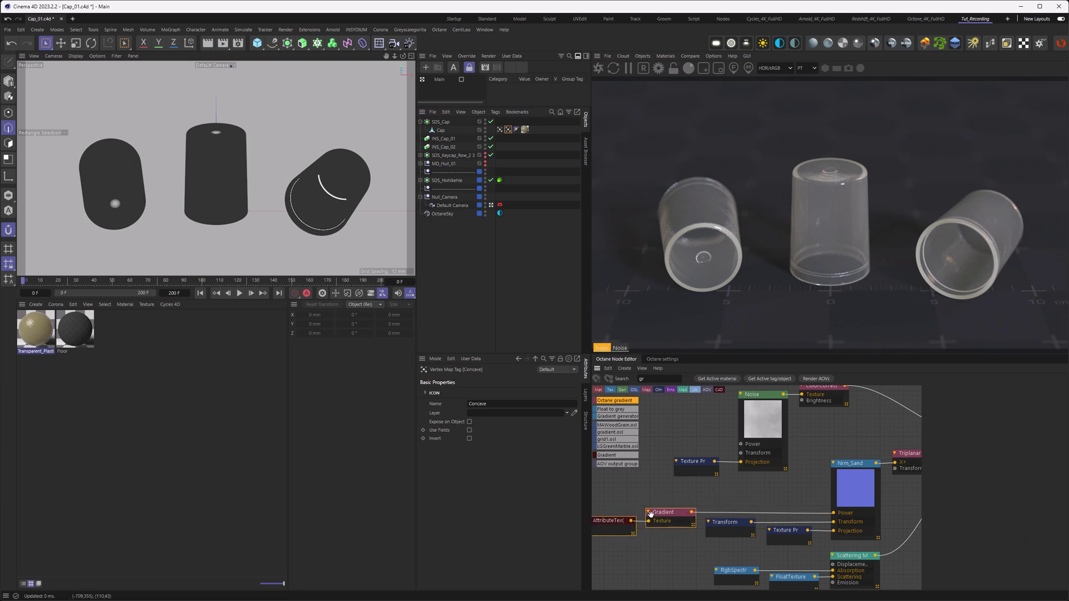
Rearrange the sand normal chain and the Noise, Texture Pr and ColorCorrect nodes into a tidier layout.
click(680, 518)
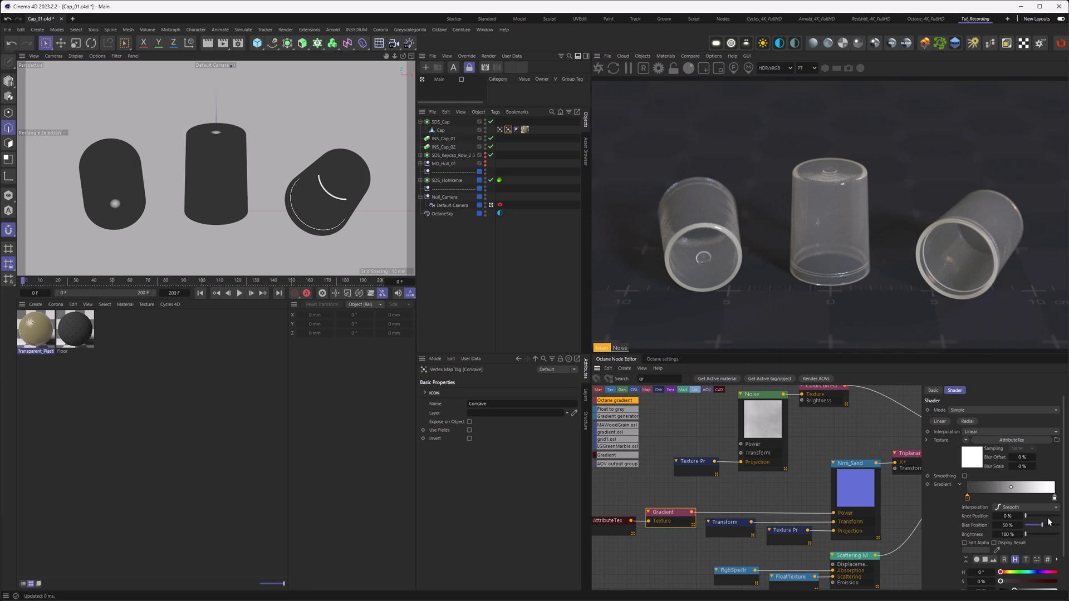
drag(1065, 488, 1064, 530)
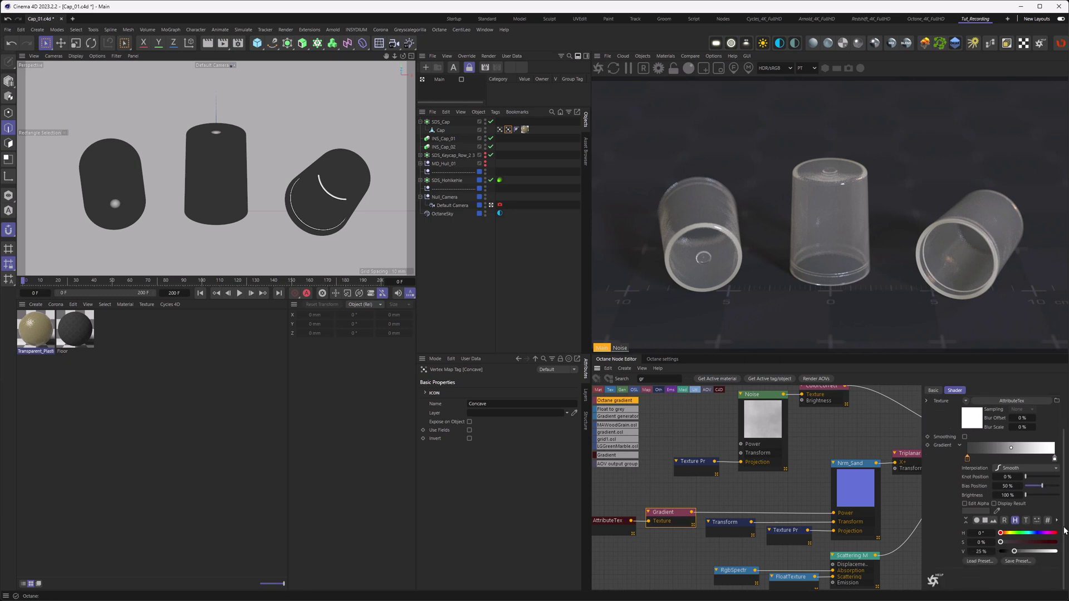
middle_drag(826, 433, 713, 463)
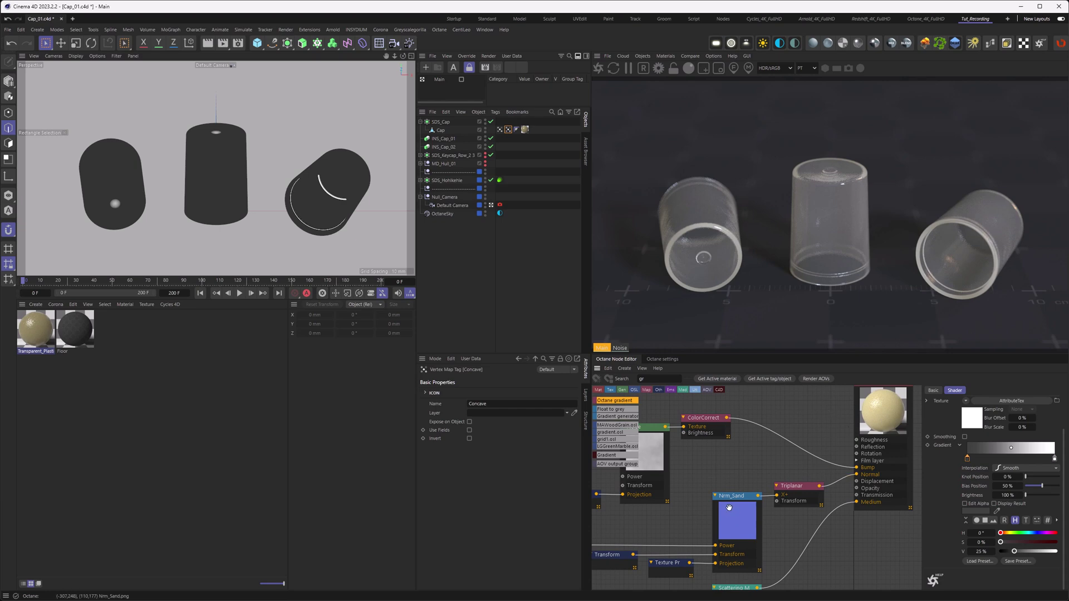
middle_drag(764, 463, 753, 497)
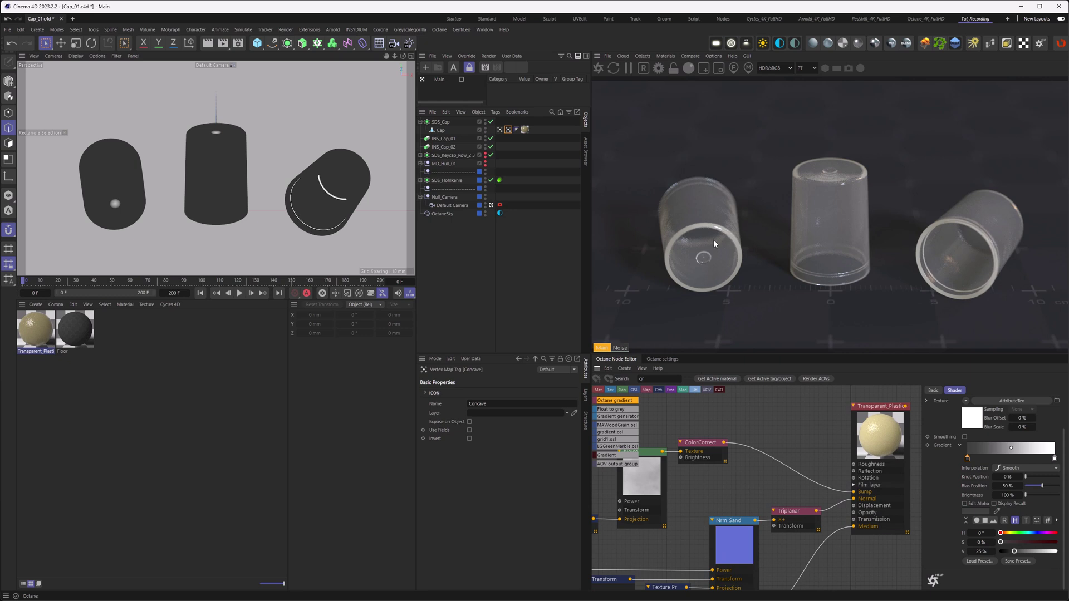
middle_drag(641, 576, 746, 515)
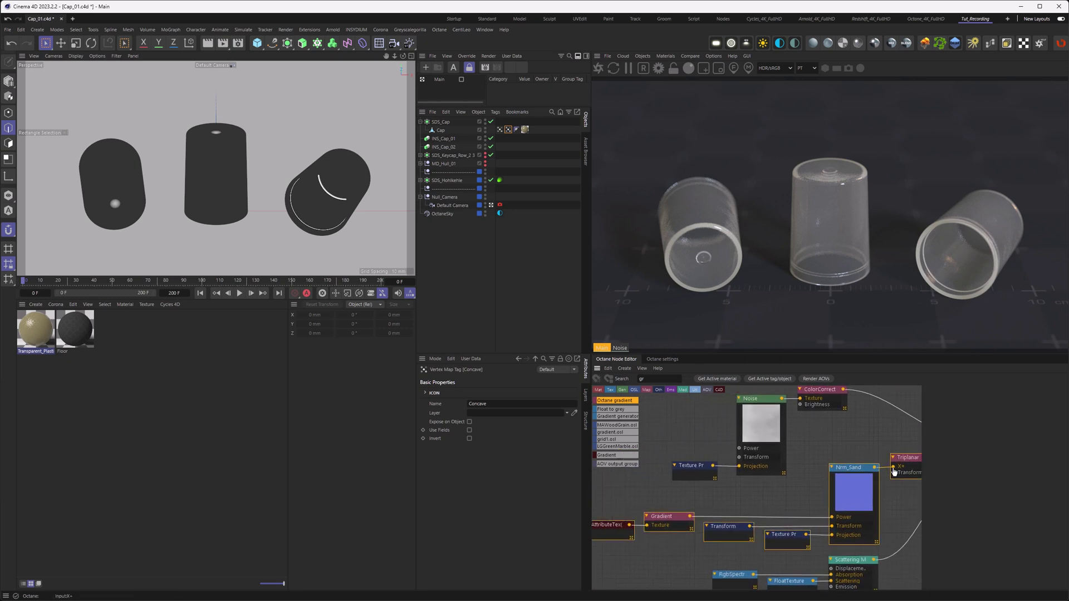
drag(905, 459, 845, 471)
middle_drag(843, 425, 831, 470)
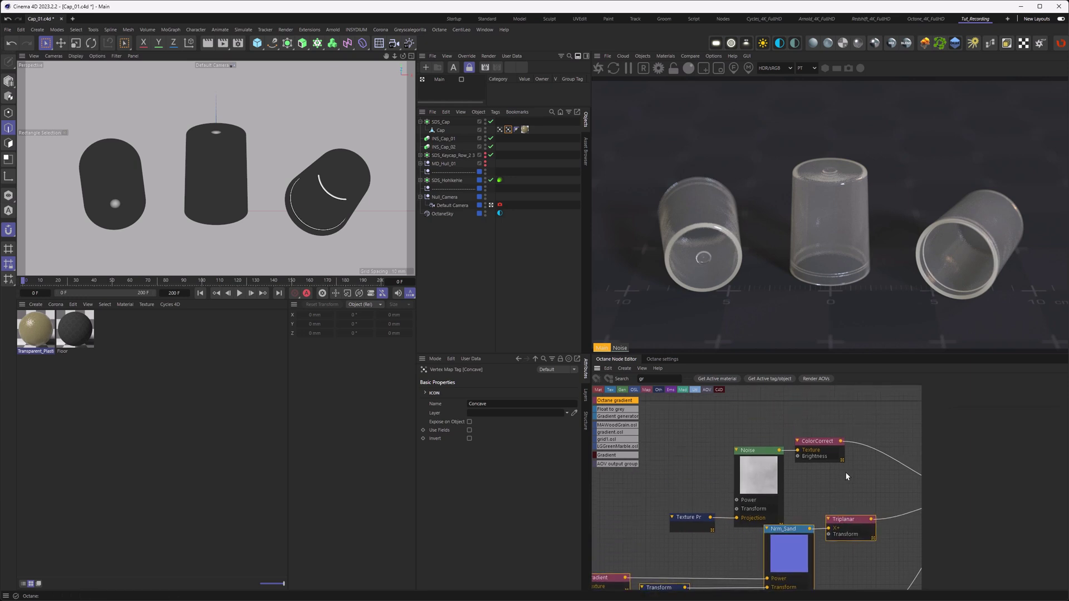
drag(684, 428, 823, 518)
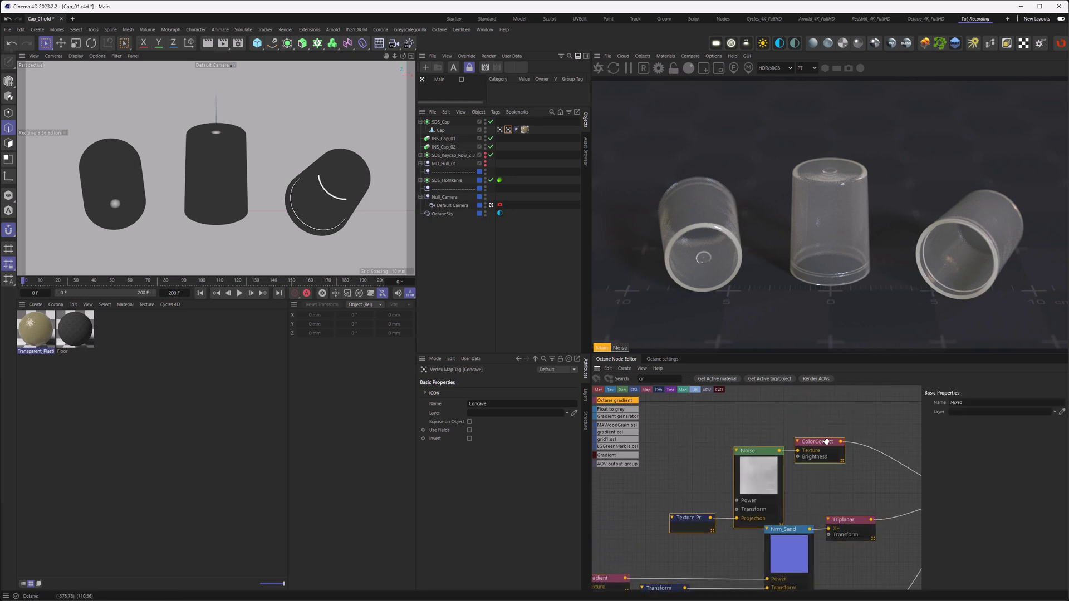
drag(827, 441, 858, 428)
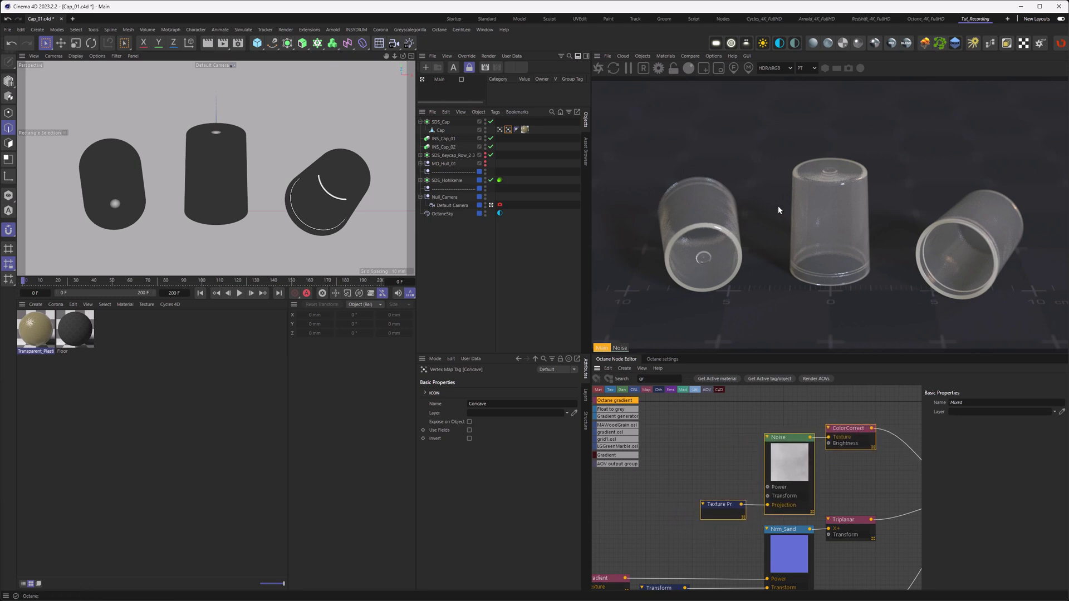